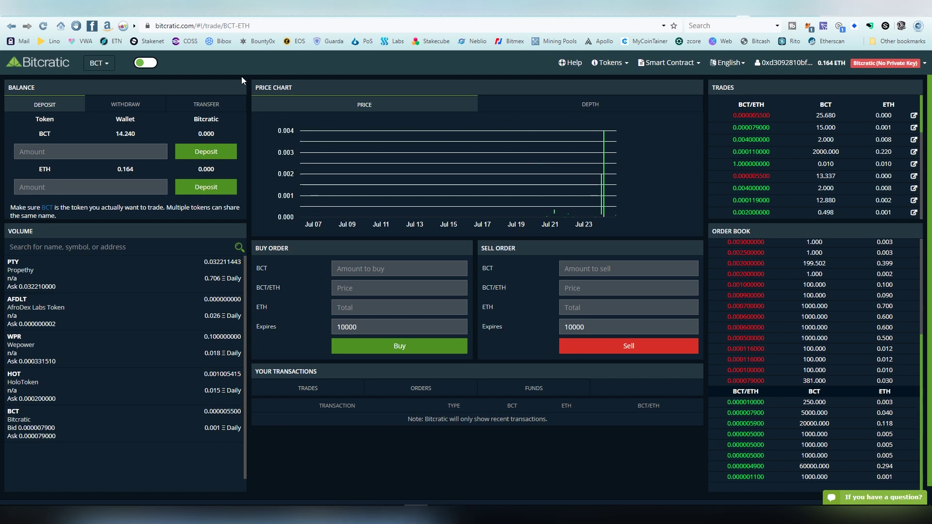
left_click(145, 63)
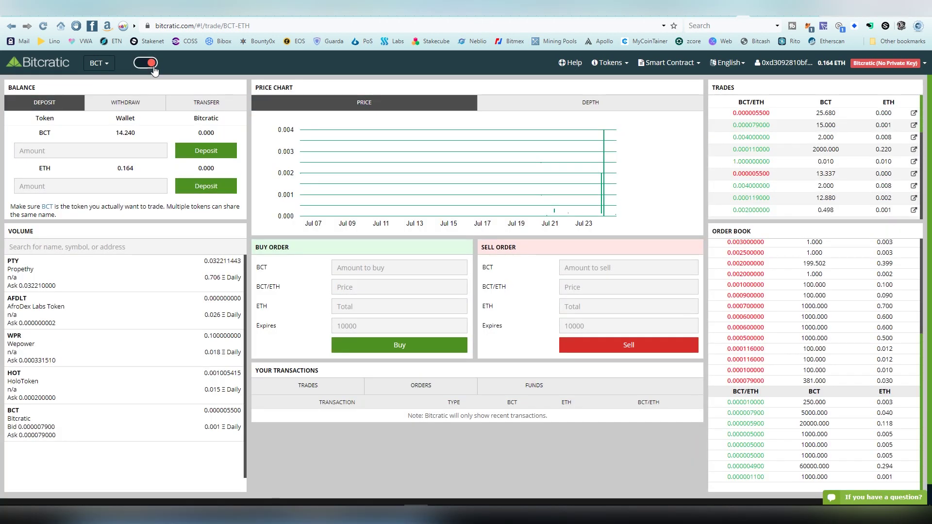
left_click(153, 68)
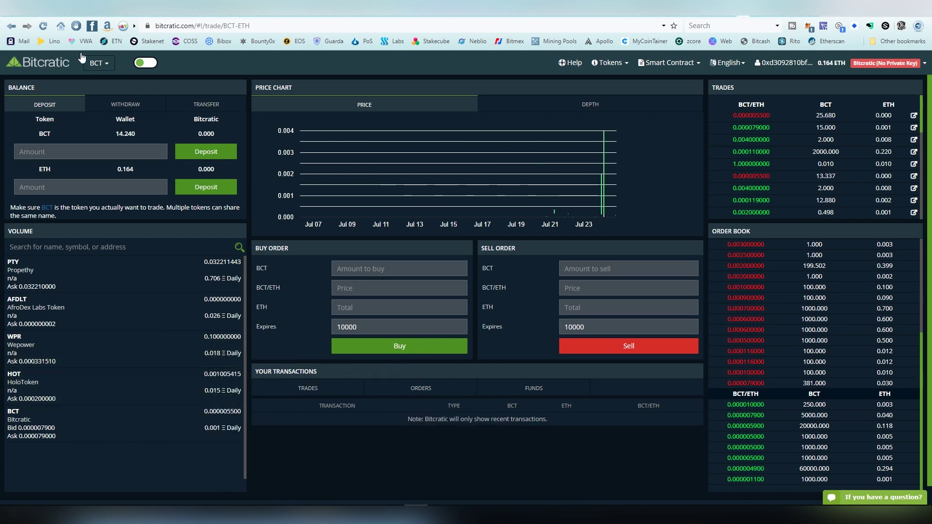
left_click(99, 63)
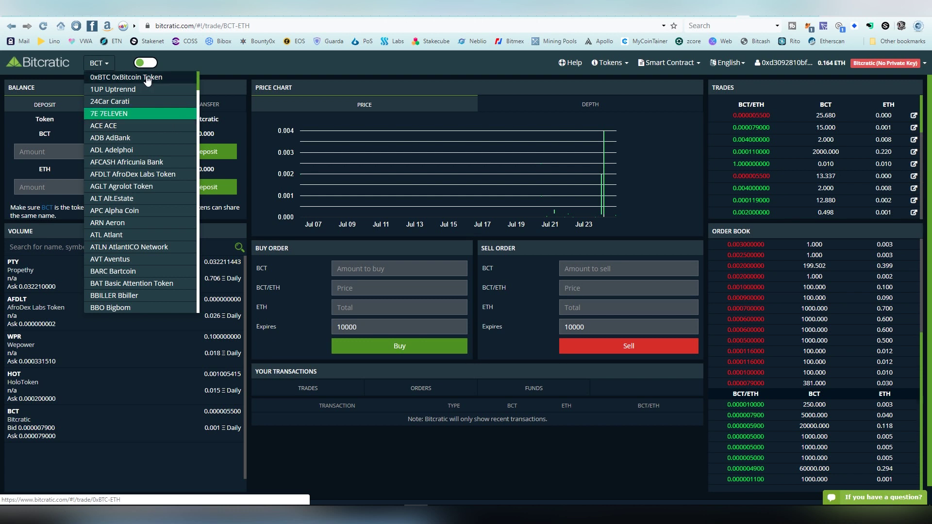
scroll(142, 155, "down", 20)
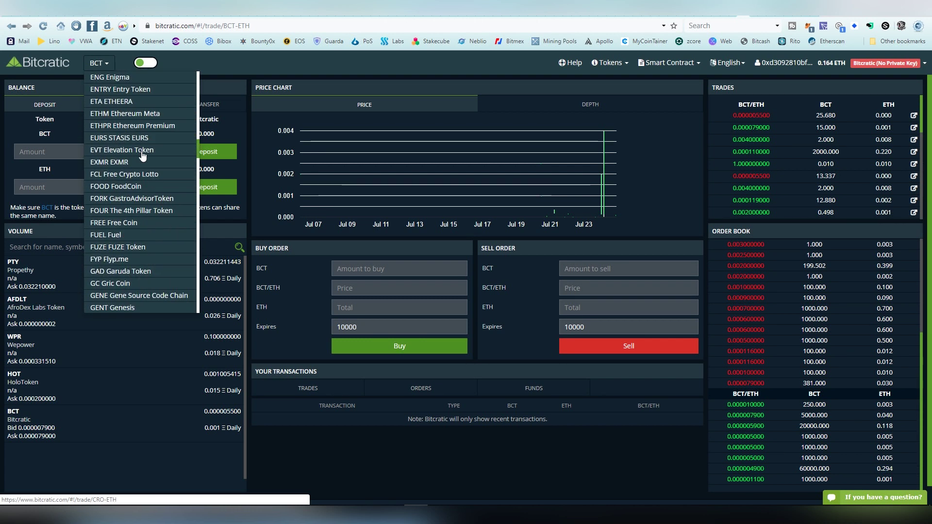
scroll(143, 156, "down", 20)
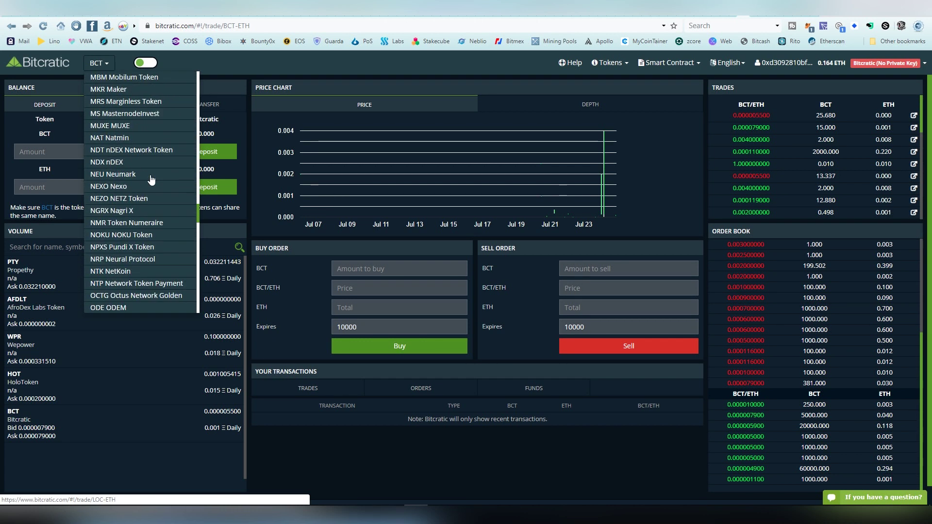
scroll(154, 182, "down", 1)
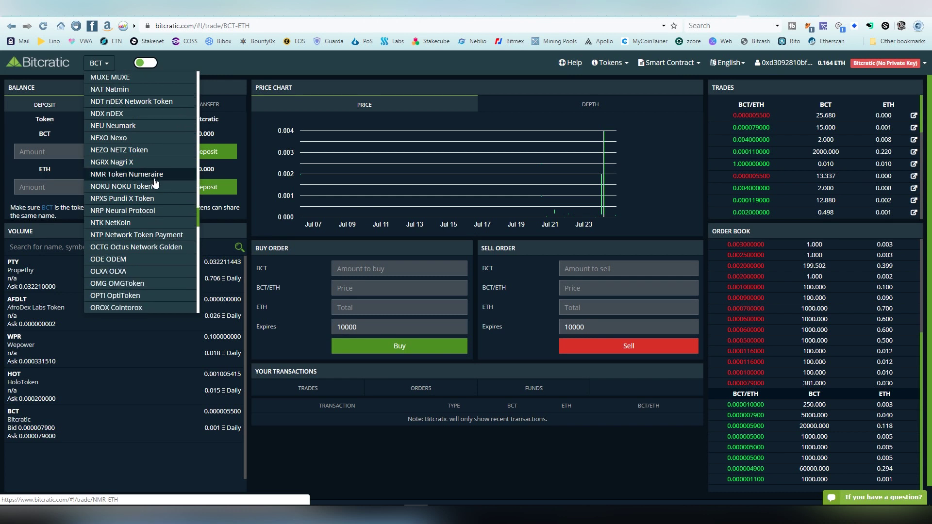
scroll(155, 182, "down", 10)
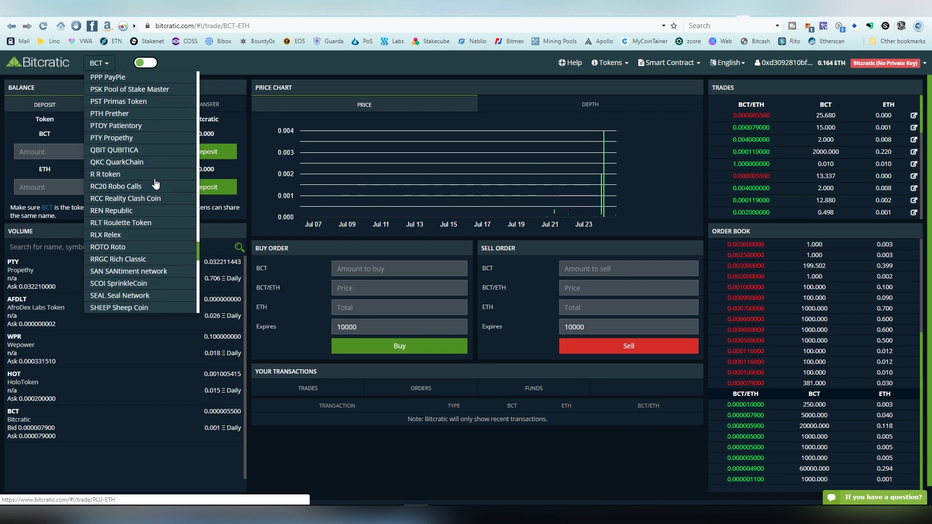
scroll(156, 183, "down", 6)
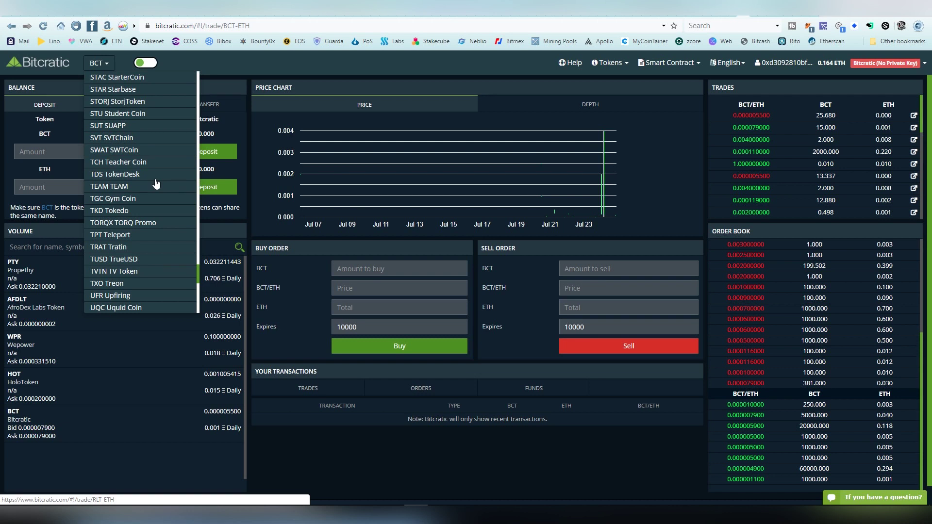
scroll(155, 183, "down", 10)
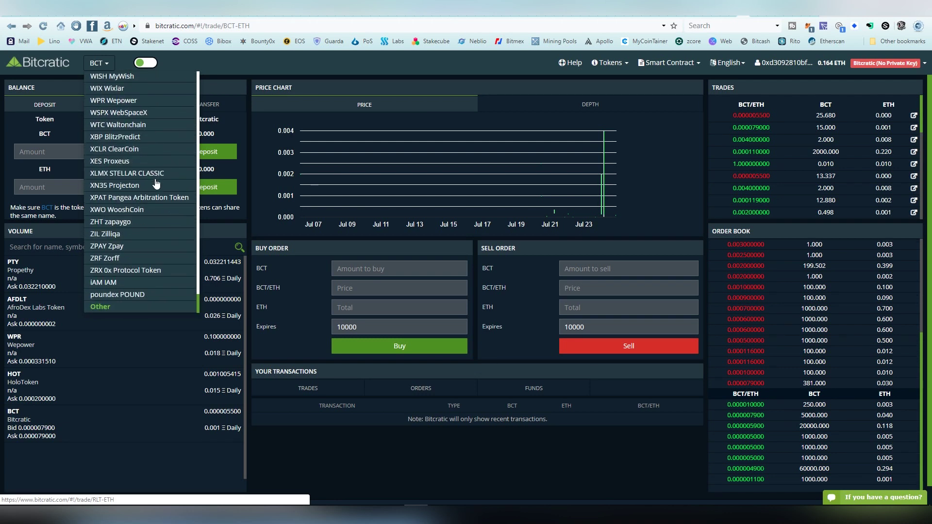
scroll(155, 183, "up", 20)
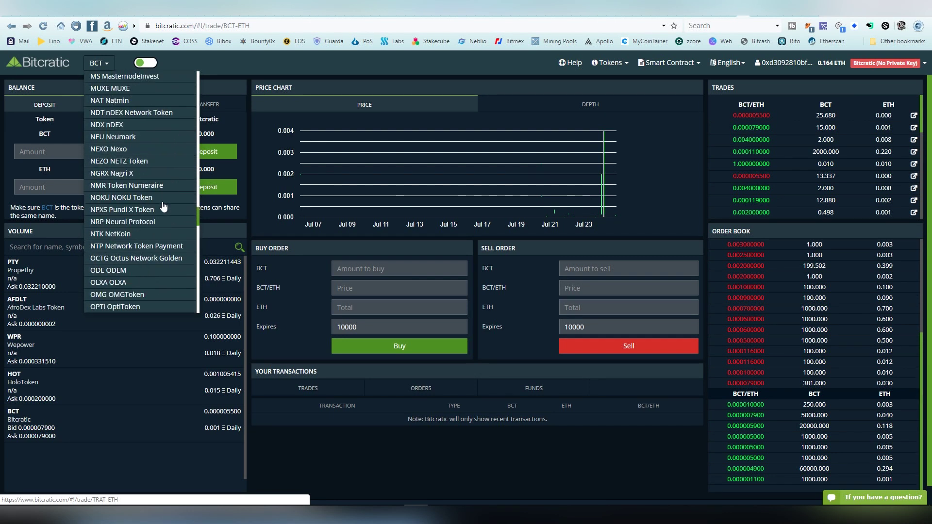
scroll(163, 207, "up", 20)
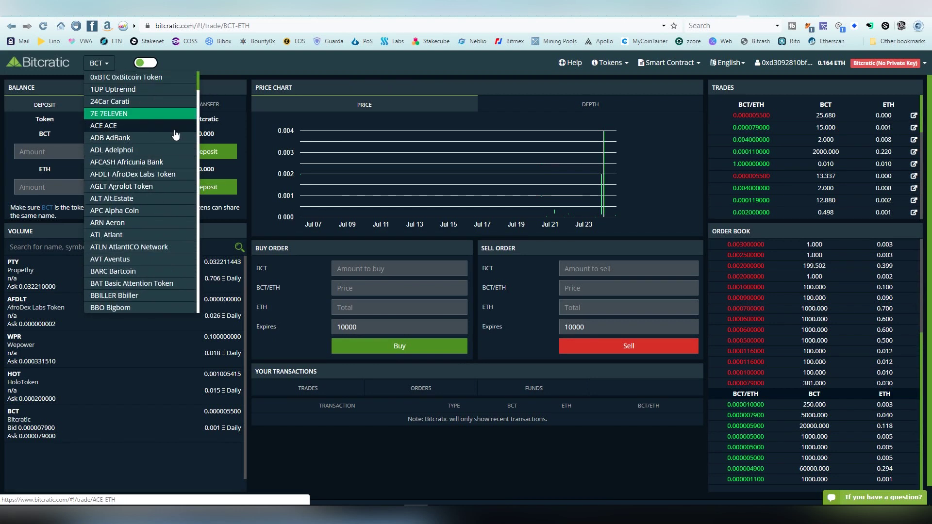
left_click(249, 98)
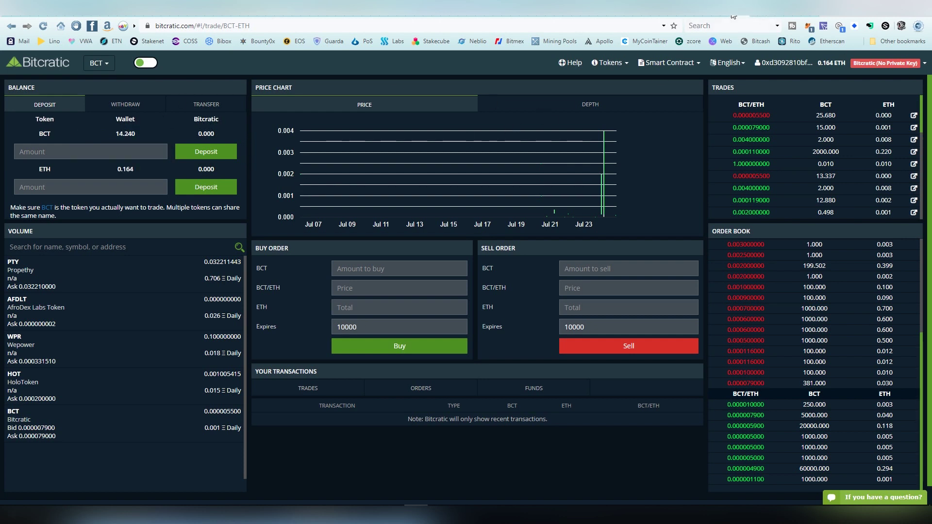
On Etherscan, open the ASOBI COIN token page showing 100 ABX, then return to Bitcratic
left_click(758, 18)
scroll(493, 235, "down", 5)
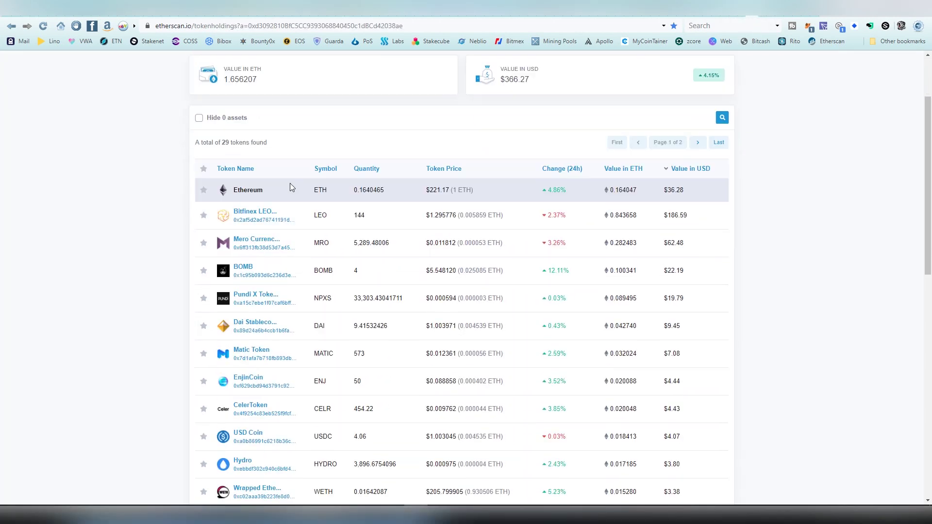
scroll(442, 218, "down", 5)
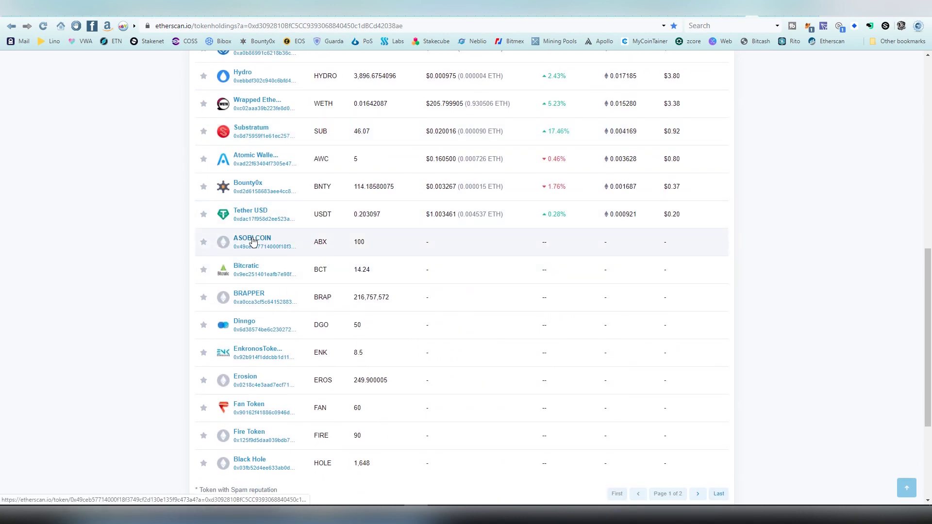
left_click(248, 241)
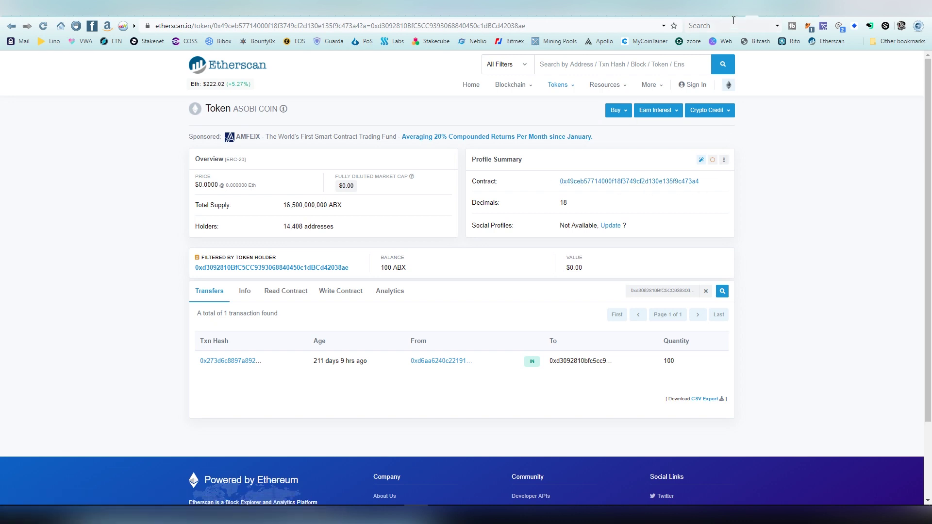
key("ctrl+Tab")
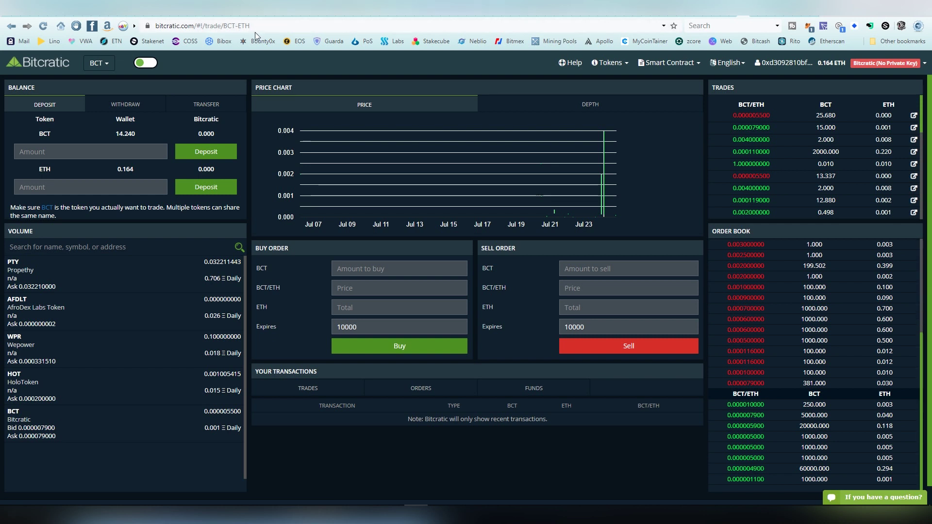
Replace BCT in the page address with the ASOBI COIN contract address and reload the market
left_click_drag(224, 28, 235, 28)
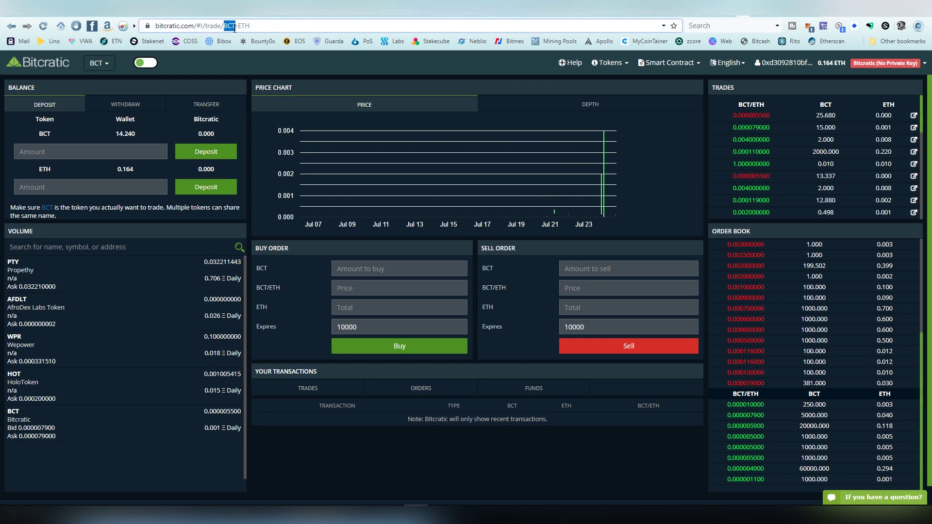
right_click(270, 25)
left_click(291, 89)
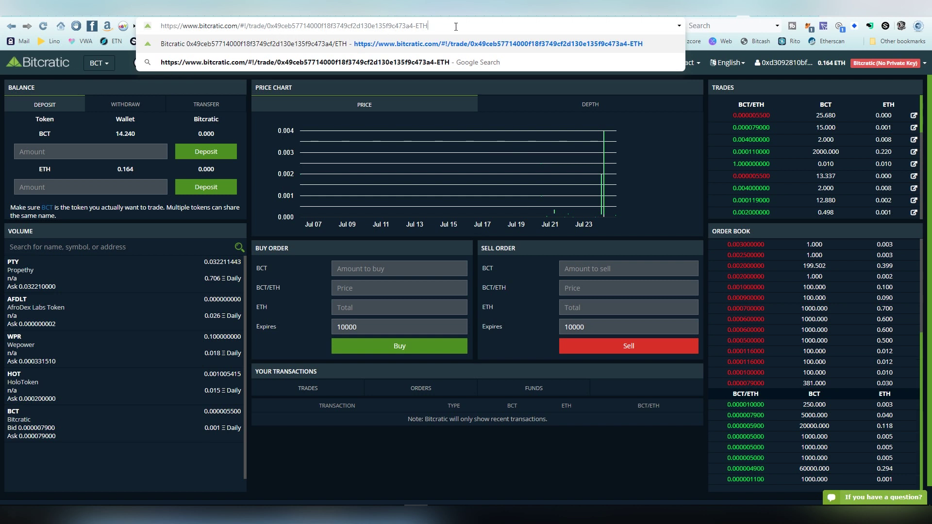
key("Return")
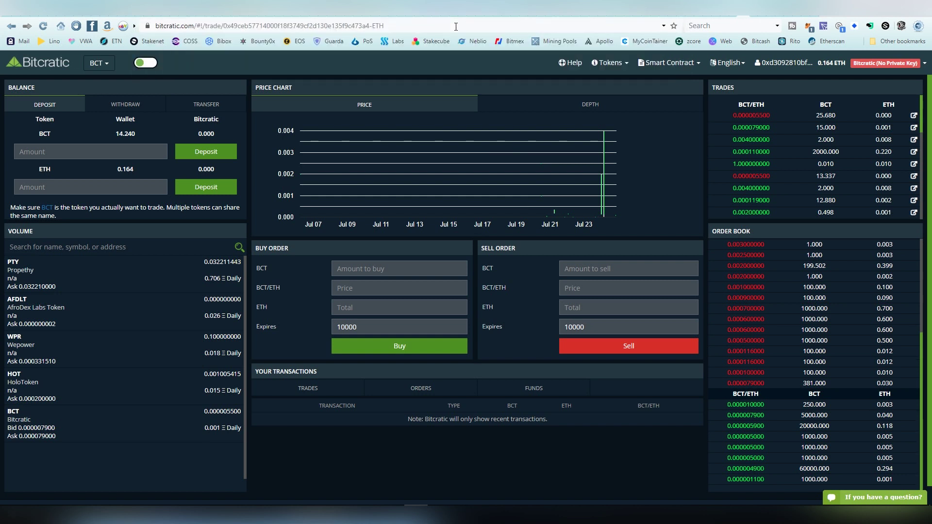
key("Return")
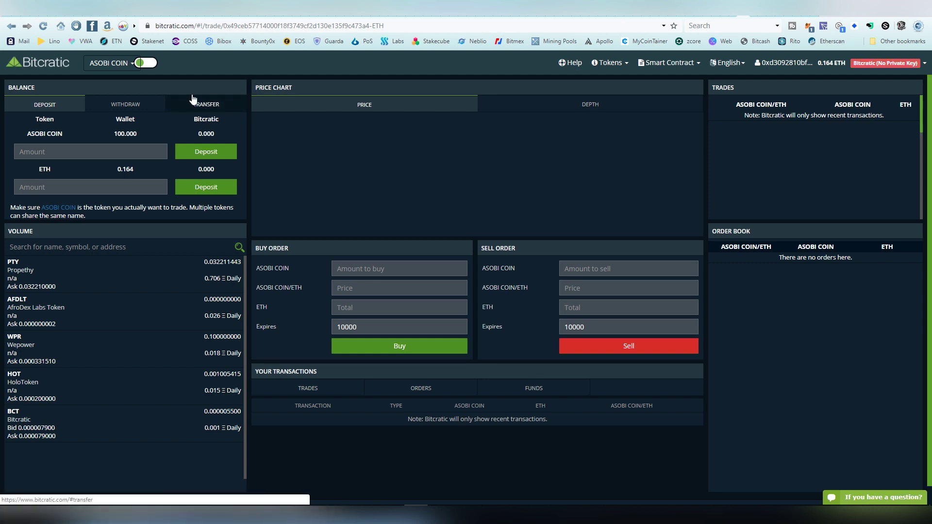
Switch the trading market to ATL/ETH
left_click(129, 66)
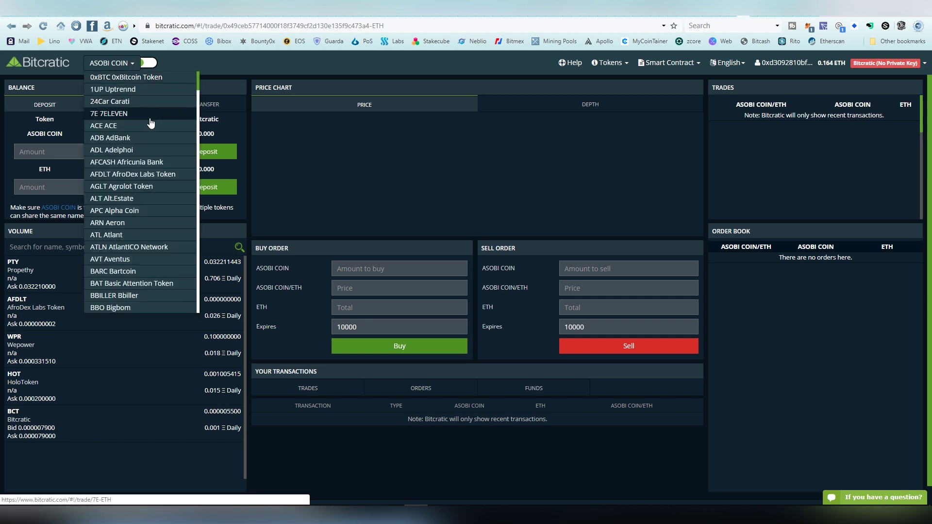
left_click(151, 116)
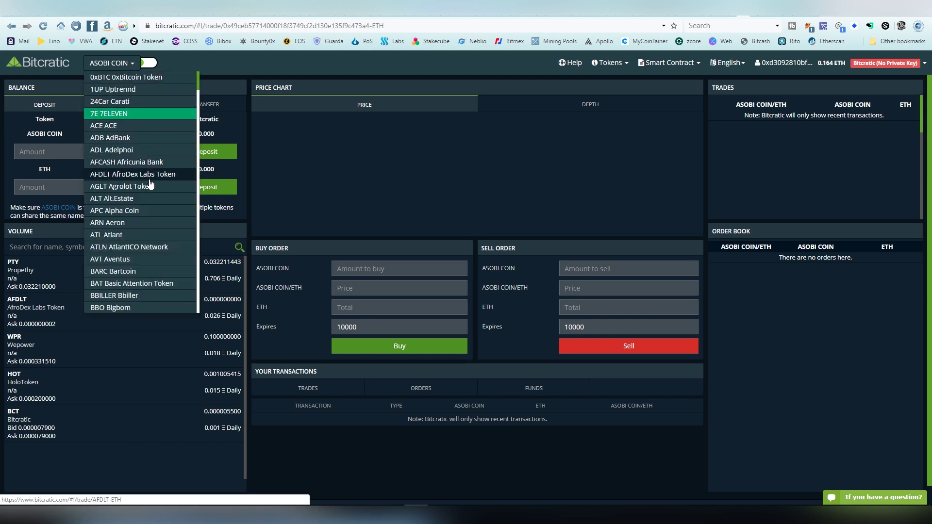
left_click(159, 234)
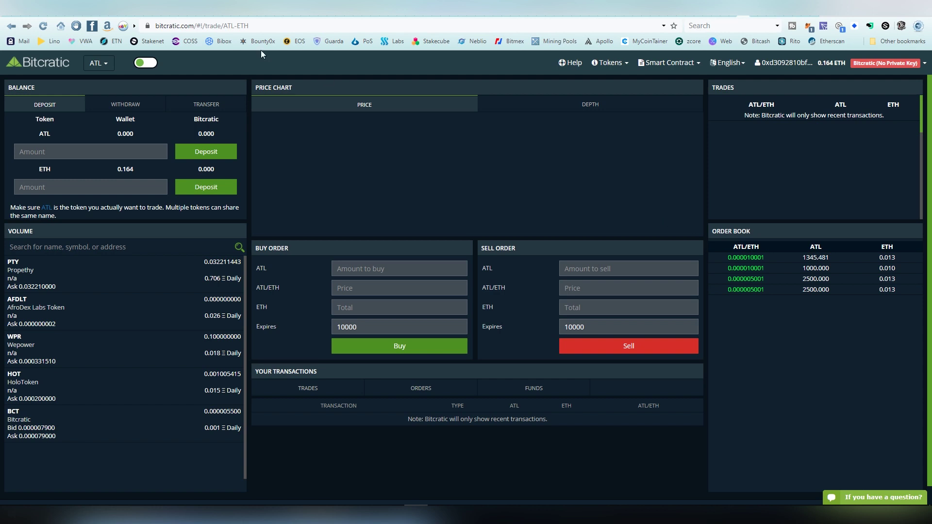
Switch the trading market to ATLN/ETH (AtlantICO Network)
left_click(99, 62)
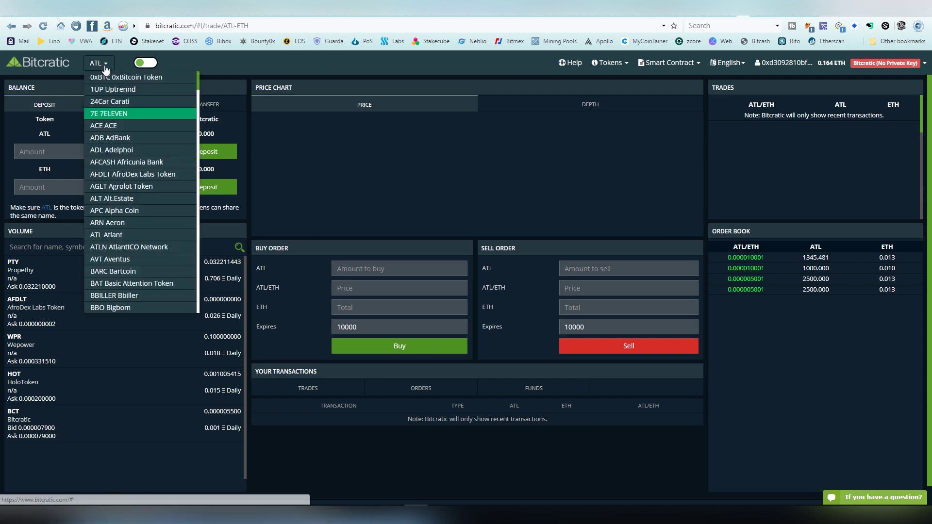
scroll(151, 205, "down", 1)
left_click(150, 200)
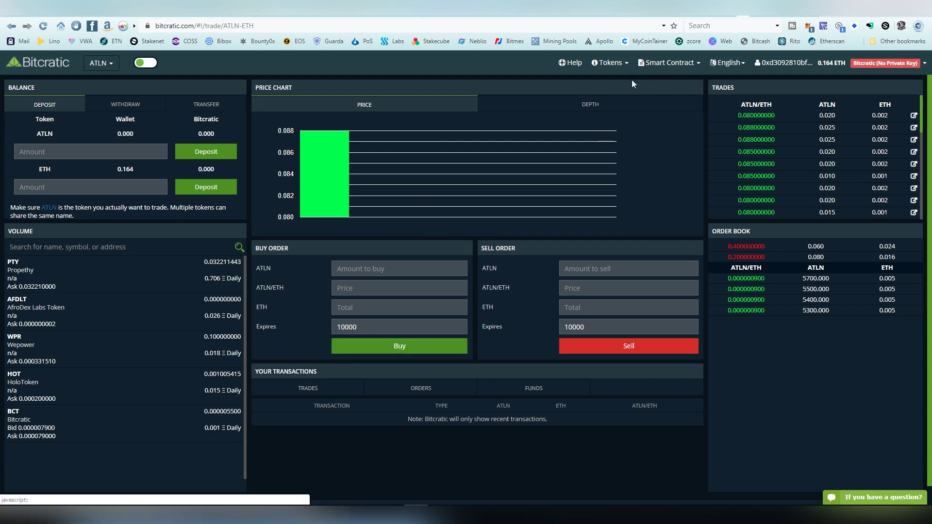
Unlock the MetaMask wallet by entering the wallet password
left_click(809, 30)
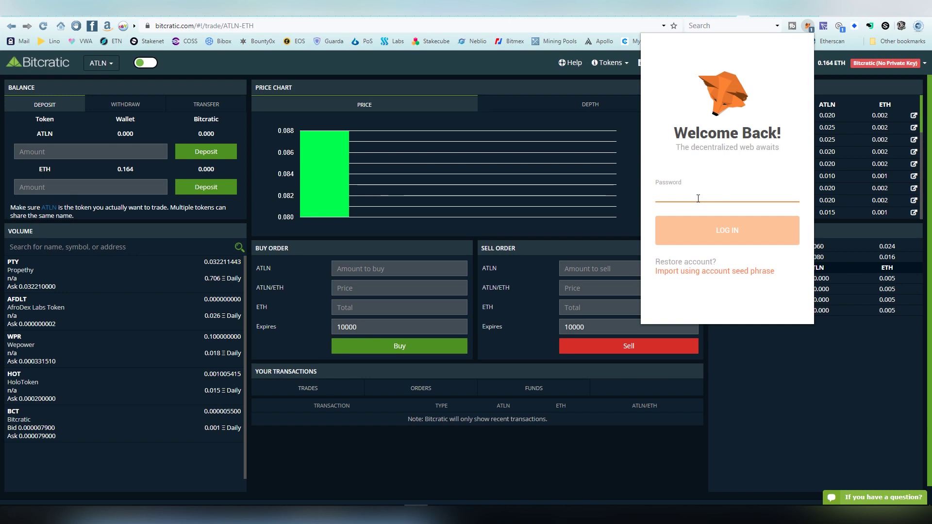
type("•••")
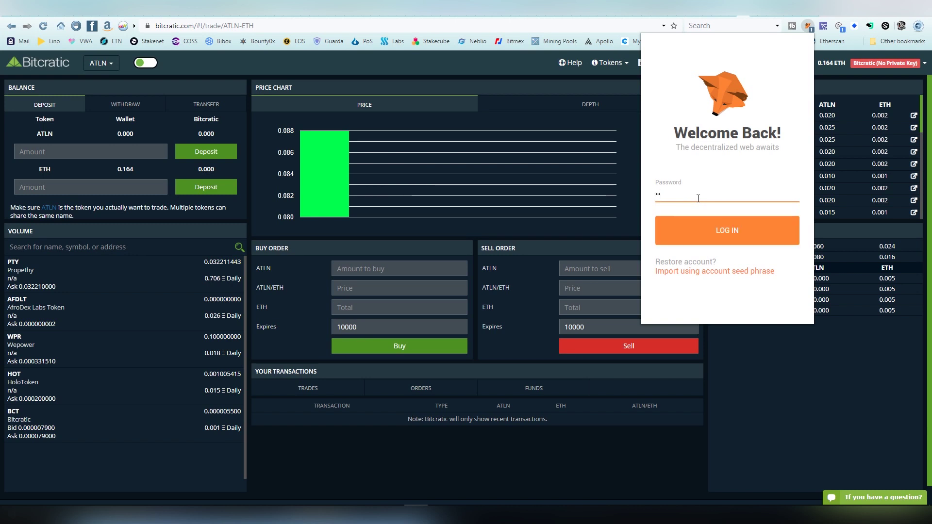
key("BackSpace")
key("BackSpace")
key("BackSpace")
type("••••••••")
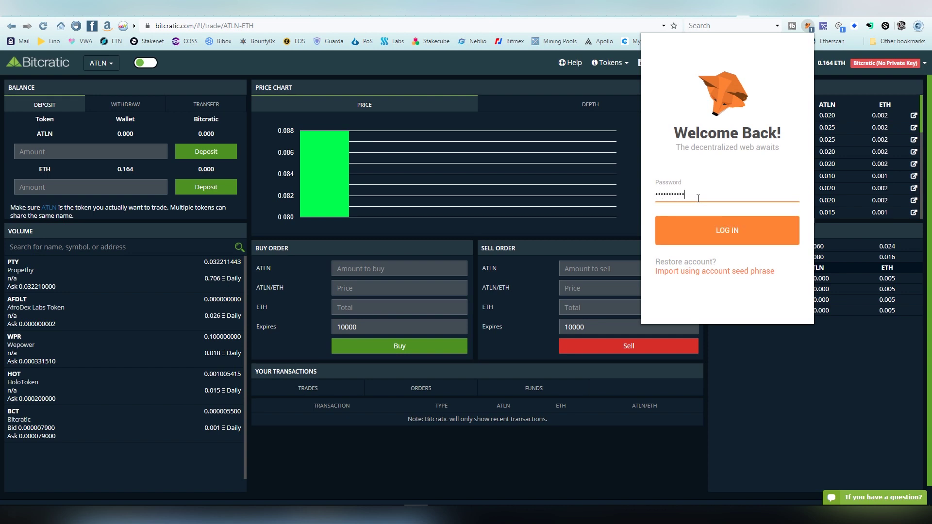
left_click(701, 217)
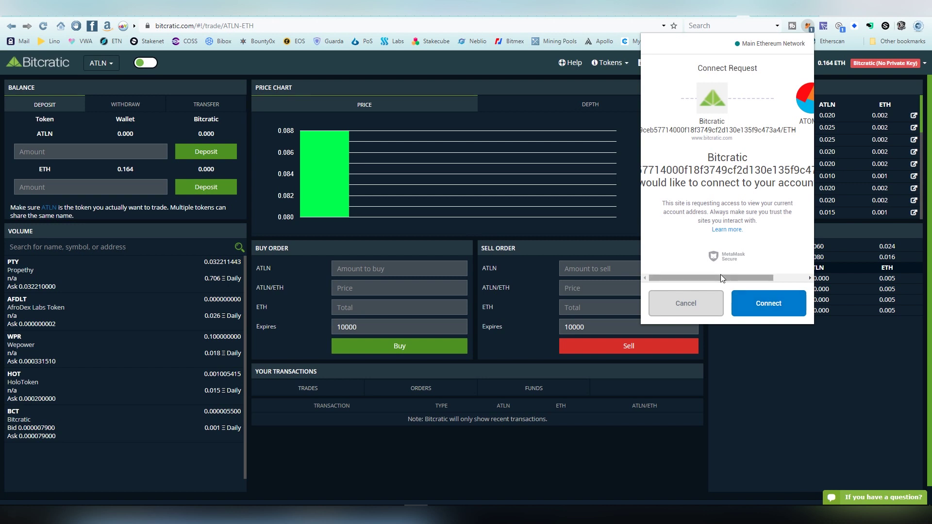
Approve the connection request linking the MetaMask account to Bitcratic
left_click(767, 310)
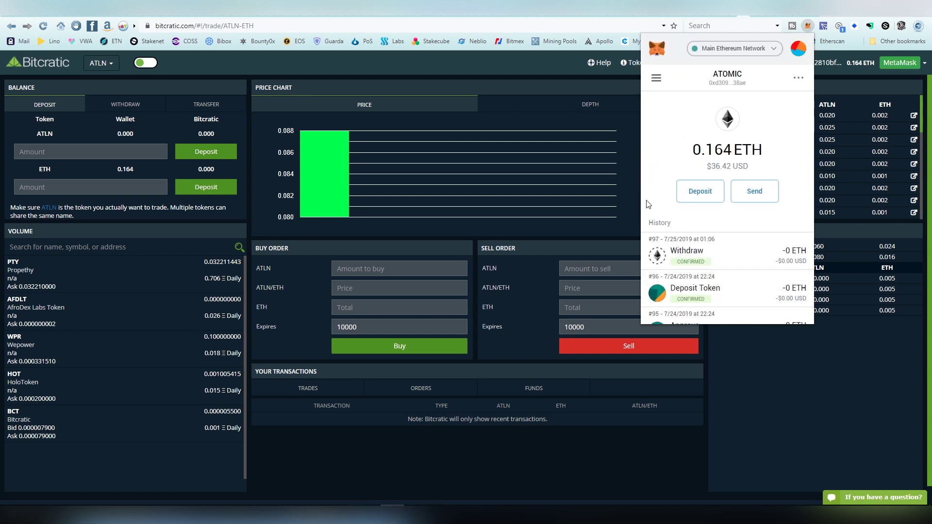
scroll(709, 141, "down", 5)
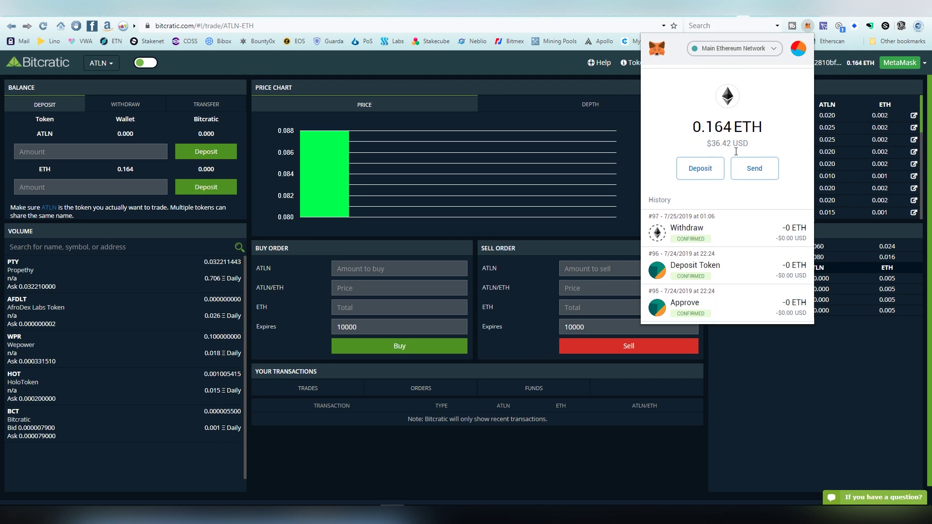
scroll(707, 156, "up", 5)
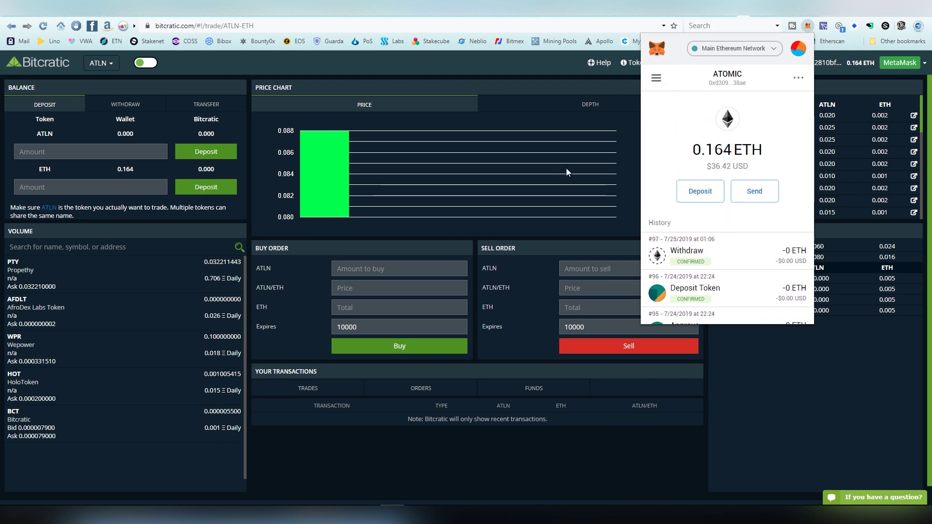
Close the MetaMask popup and switch the trading market to BCT/ETH
left_click(259, 85)
left_click(107, 70)
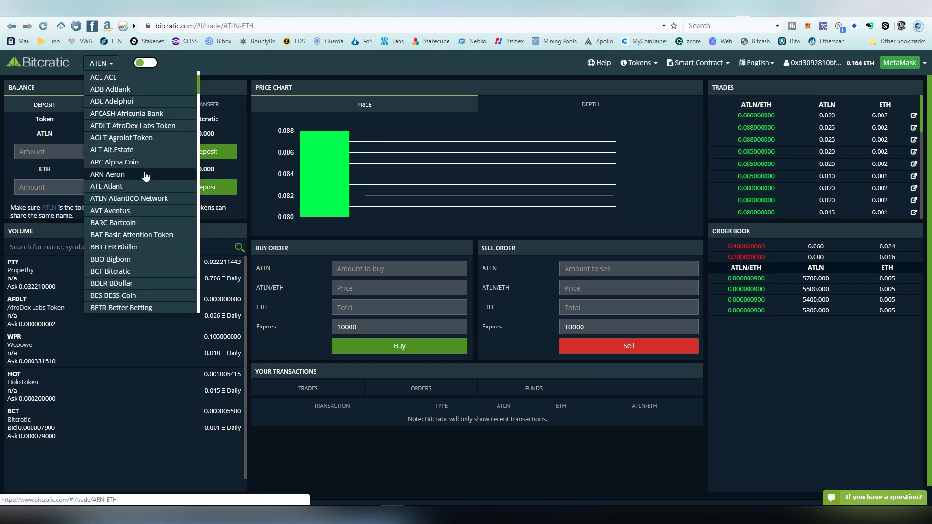
scroll(154, 184, "down", 1)
left_click(154, 223)
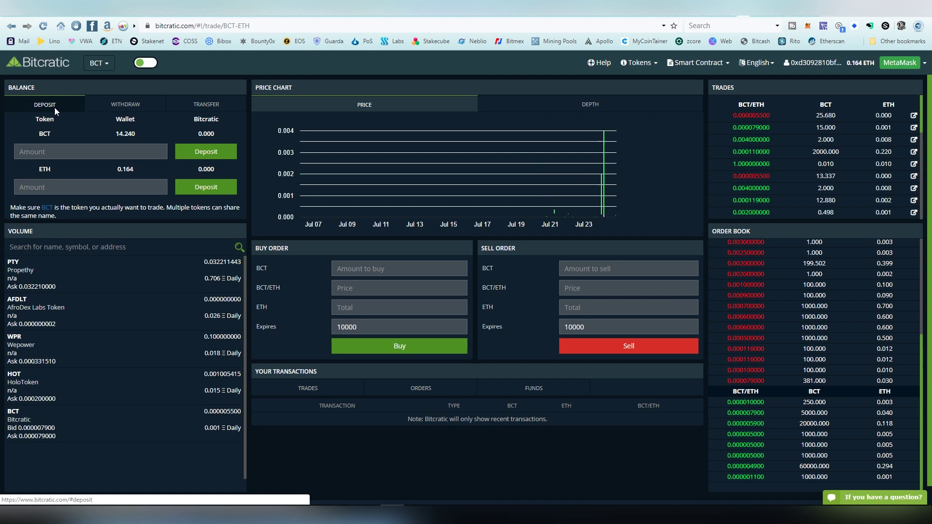
Look through the Withdraw and Transfer forms, then return to the Deposit form
left_click(124, 109)
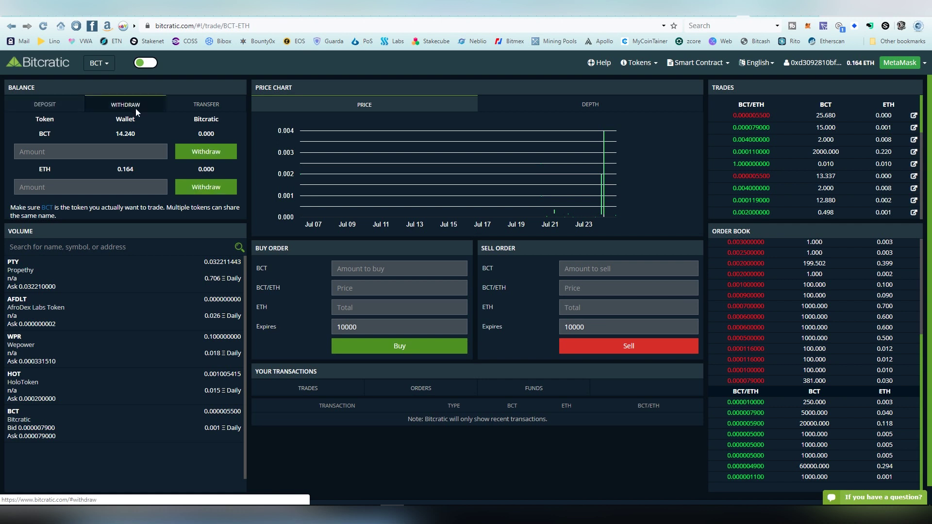
left_click(197, 107)
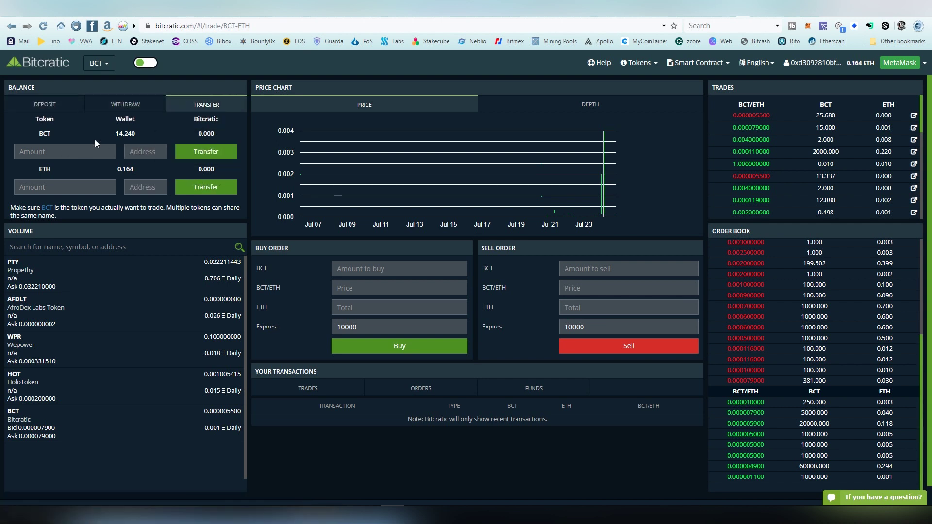
left_click(46, 105)
mouse_move(125, 134)
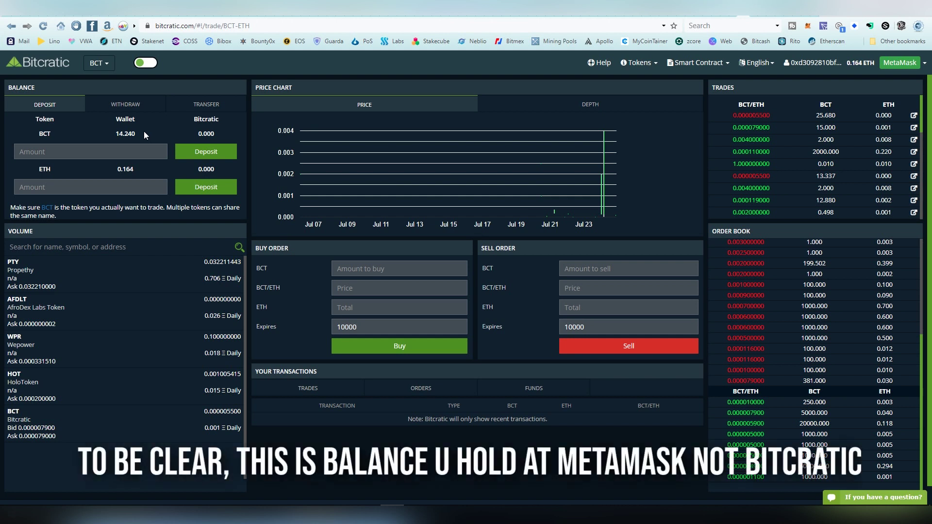
Fill in 14.240 BCT, the full wallet balance, as the deposit amount
left_click(149, 147)
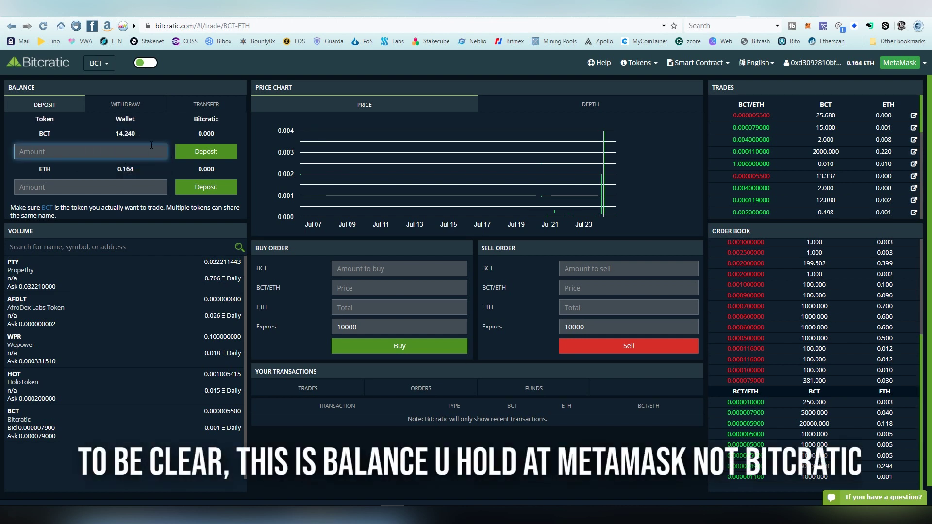
type("14.240")
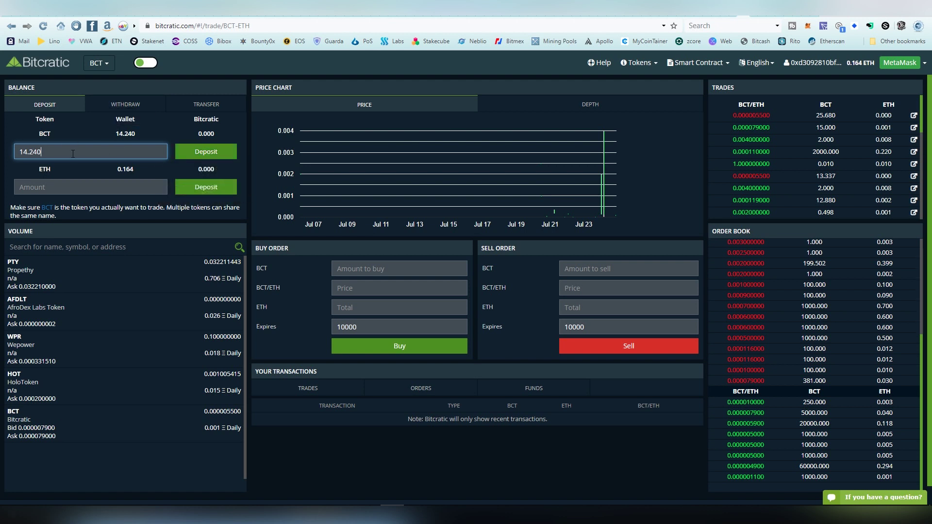
Submit the BCT deposit, enlarge the MetaMask window, and open the approval's gas fee options
left_click(206, 152)
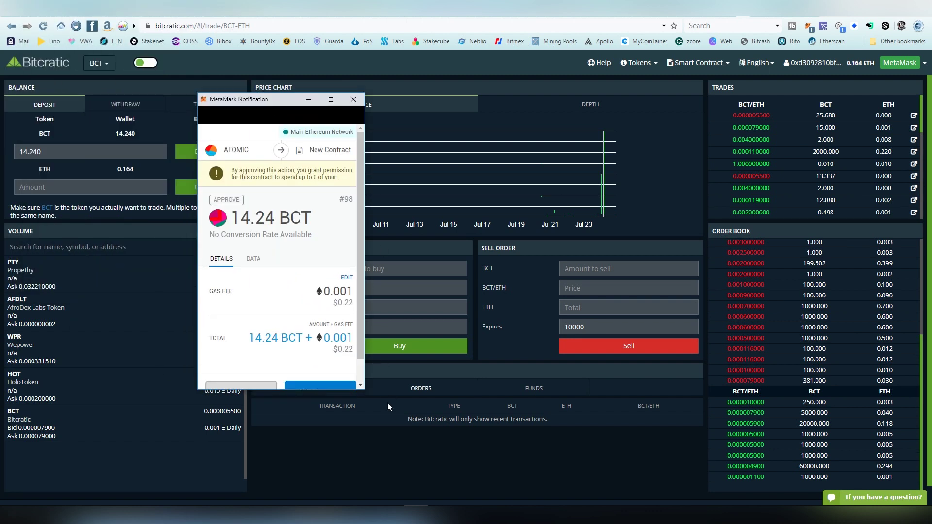
left_click_drag(364, 389, 469, 443)
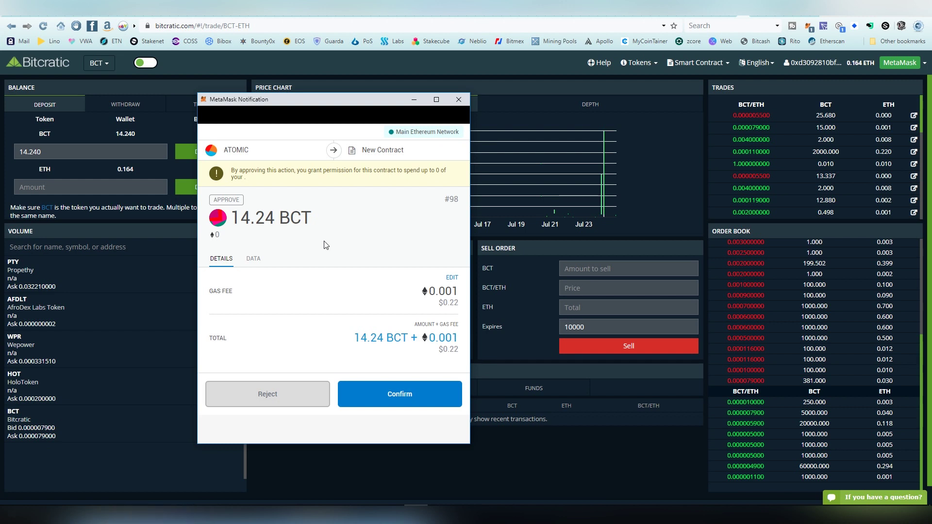
left_click(453, 279)
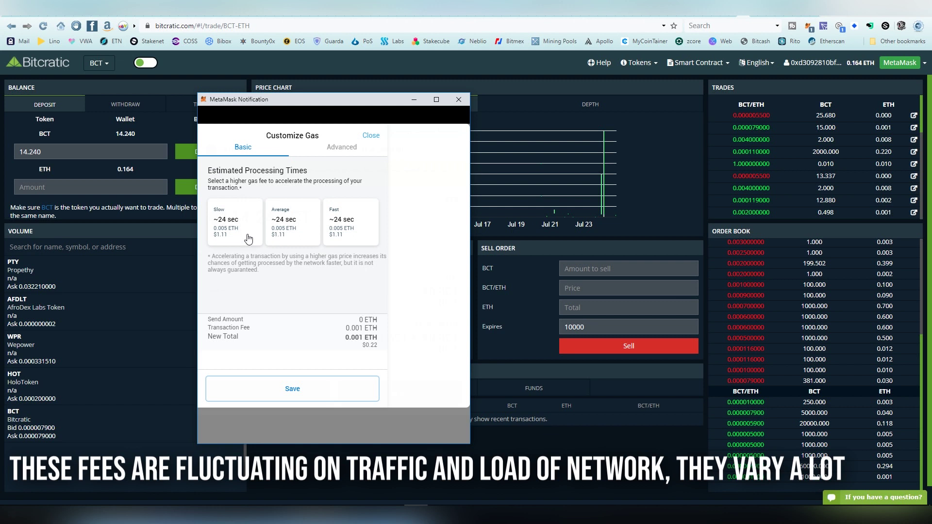
Narrow the MetaMask window and save the Slow gas fee option
left_click_drag(470, 299, 411, 292)
left_click(220, 237)
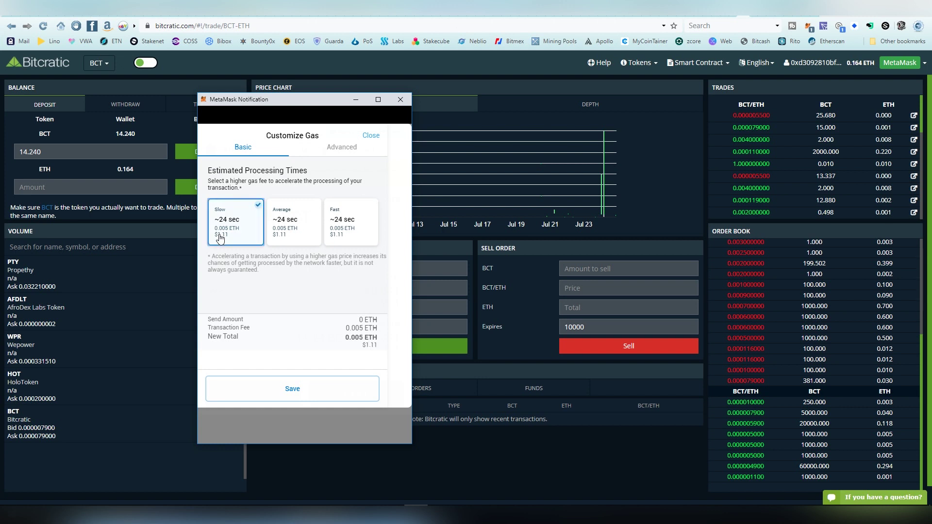
left_click(270, 387)
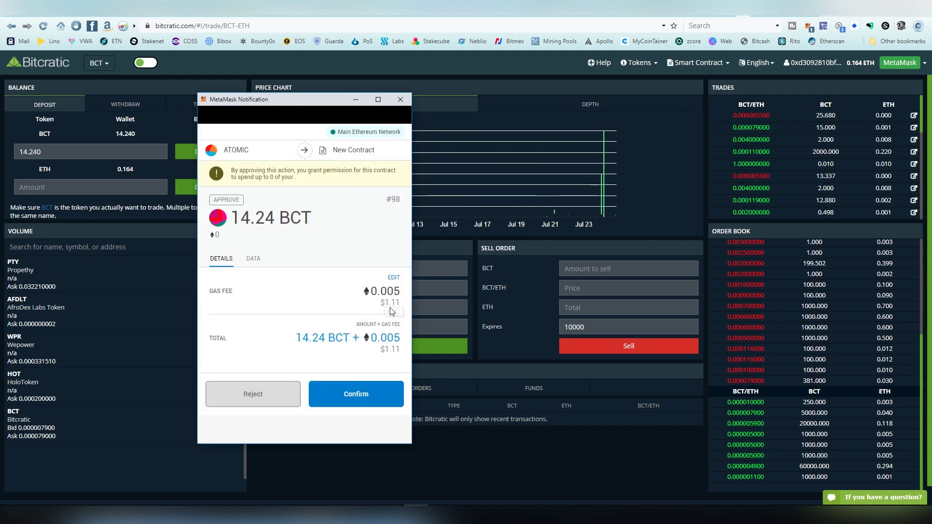
Set an advanced gas price of 10 GWEI and confirm the 14.24 BCT approval
left_click(393, 278)
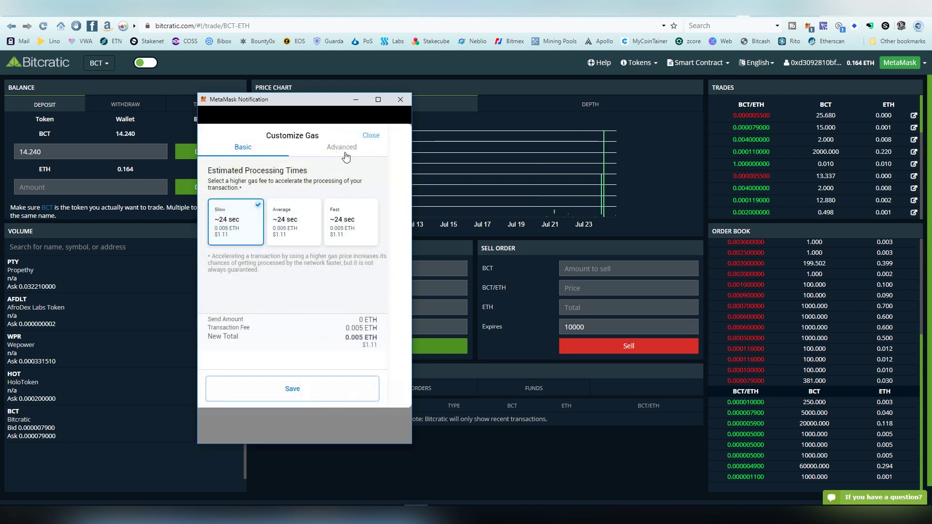
left_click(342, 150)
key("BackSpace")
key("BackSpace")
type("15")
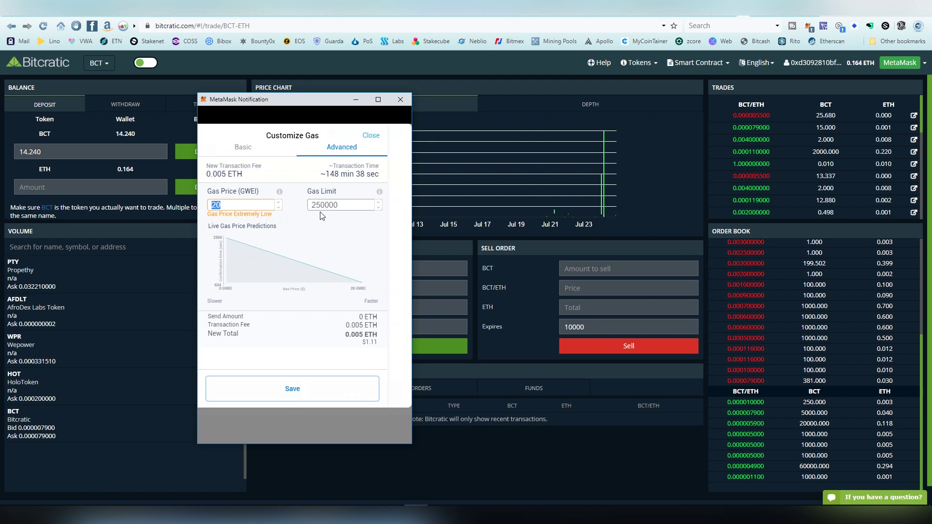
double_click(230, 201)
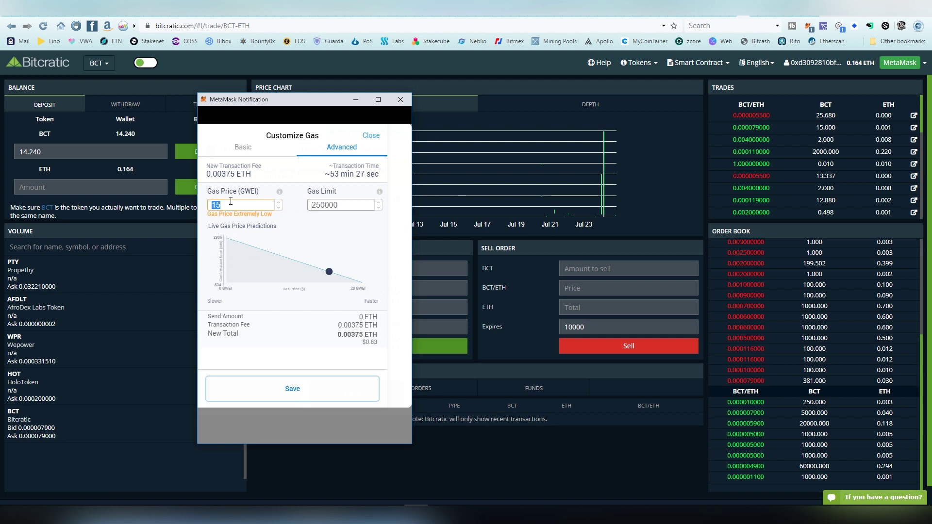
type("10")
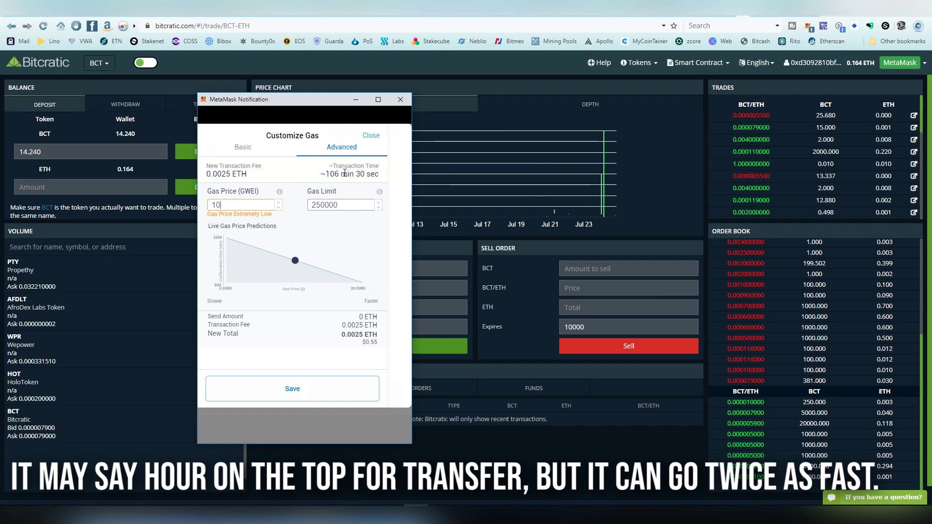
left_click(327, 396)
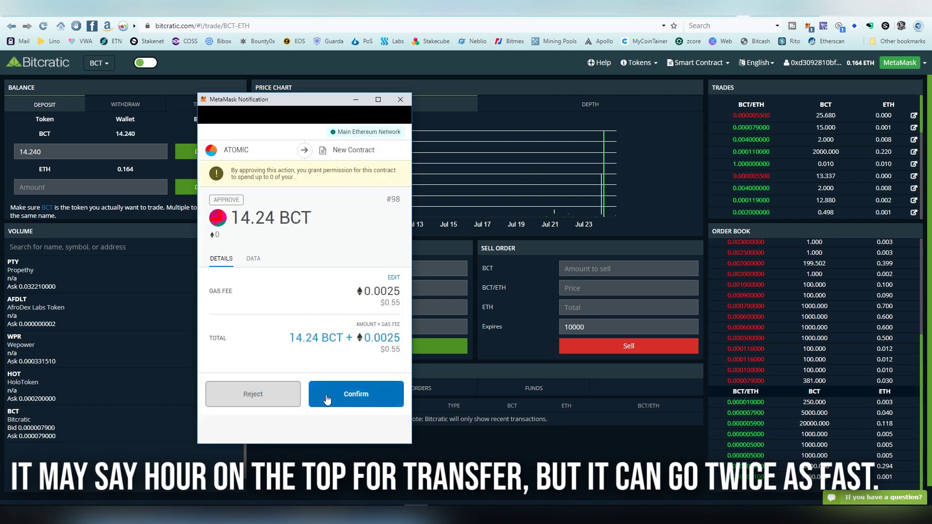
left_click(326, 395)
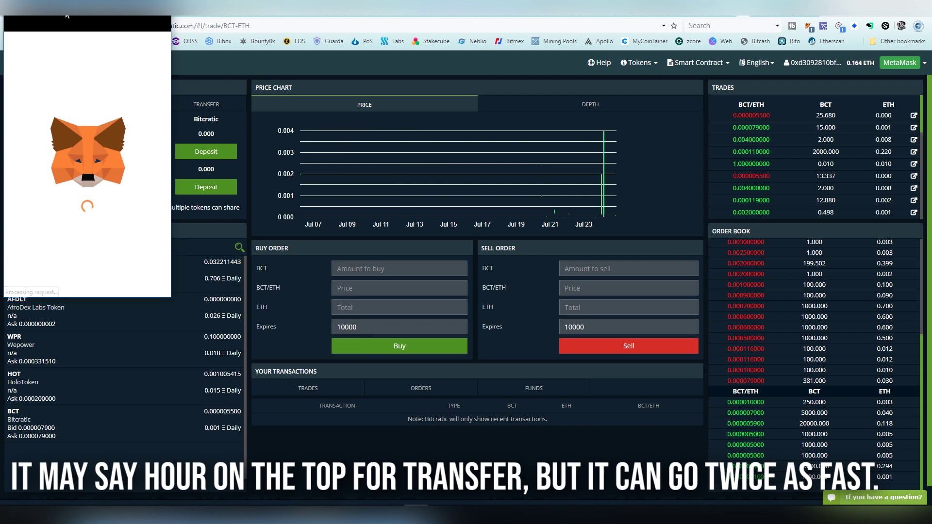
Bring the deposit confirmation window into view and confirm the token deposit transaction
left_click_drag(58, 12, 271, 132)
left_click_drag(380, 417, 519, 479)
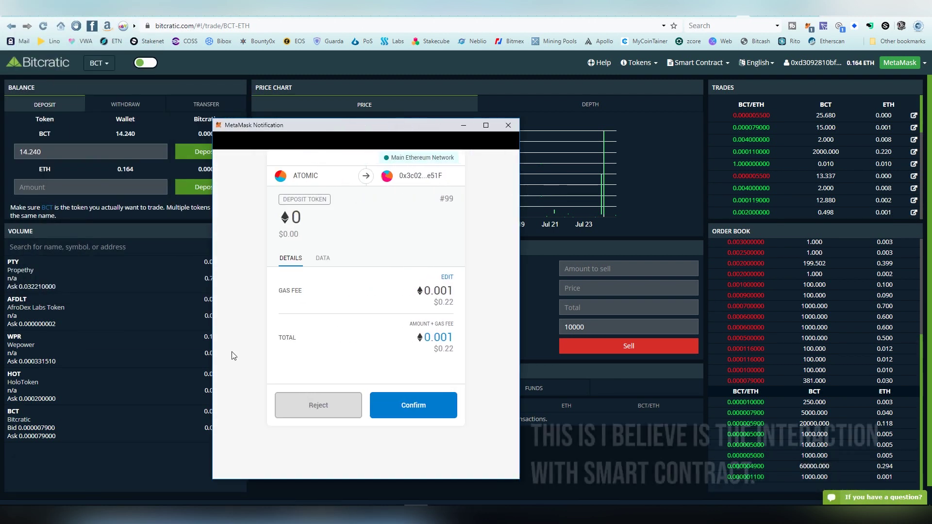
left_click(447, 276)
left_click(437, 202)
left_click(437, 405)
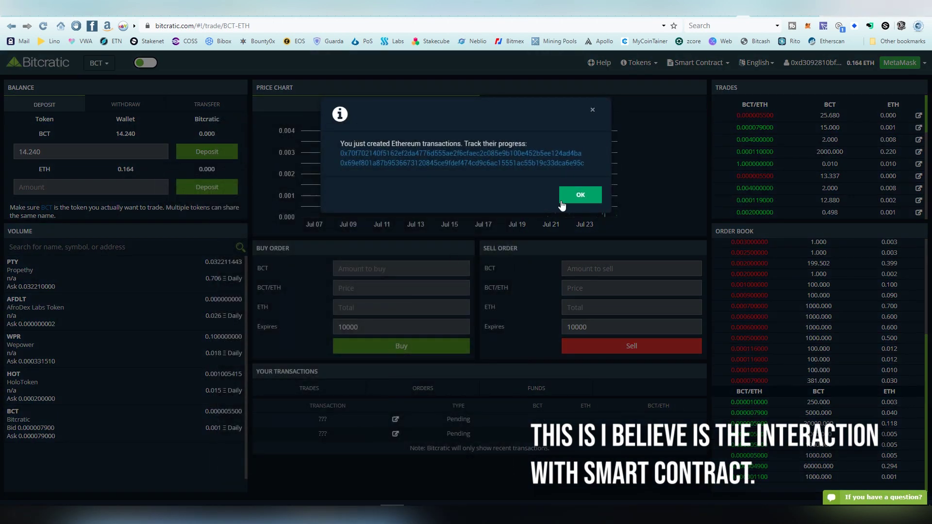
View the first pending transaction on Etherscan, then return and dismiss the transactions notice
right_click(448, 155)
left_click(456, 160)
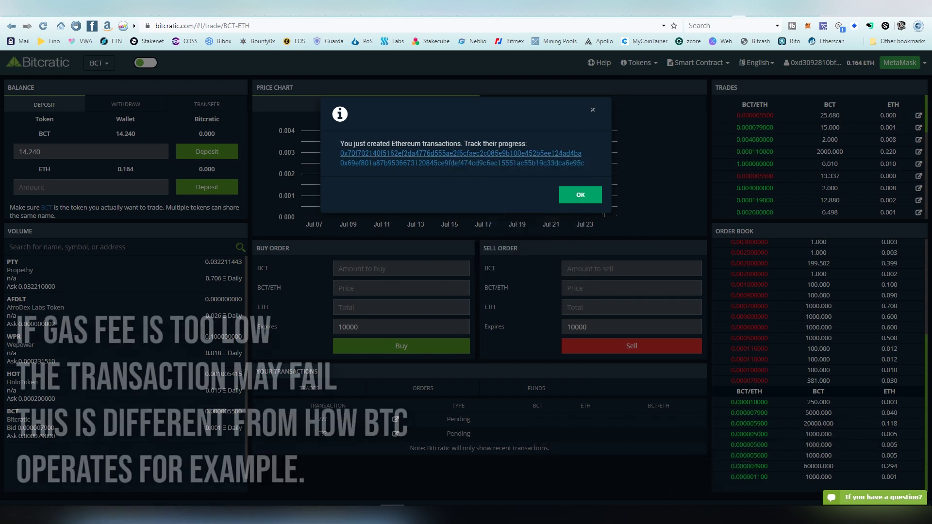
key("ctrl+Tab")
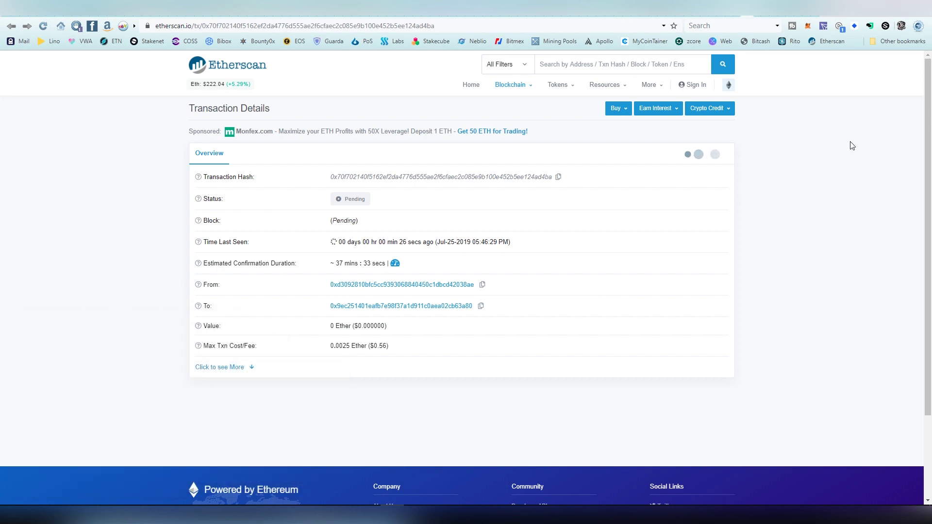
left_click(739, 15)
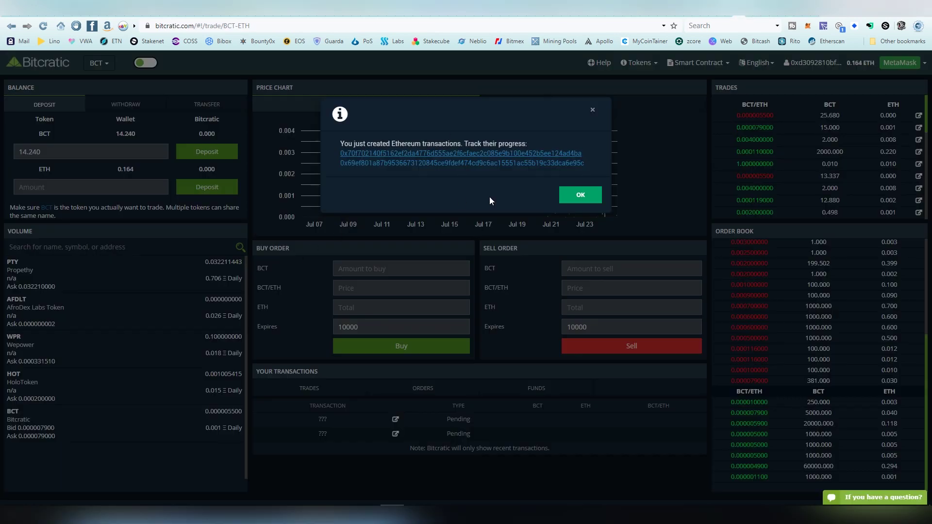
left_click(580, 194)
Select the 14.240 BCT exchange balance in the Balance panel and copy it
scroll(207, 146, "down", 1)
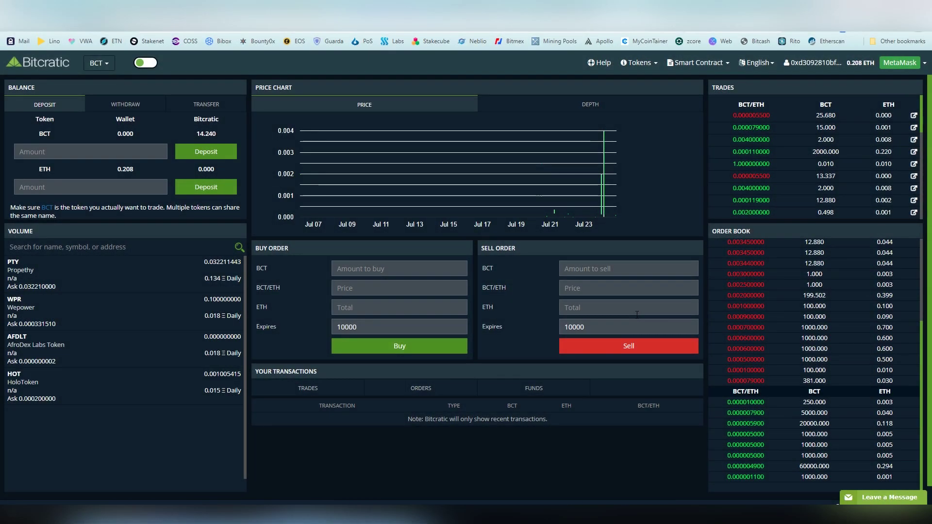
mouse_move(136, 130)
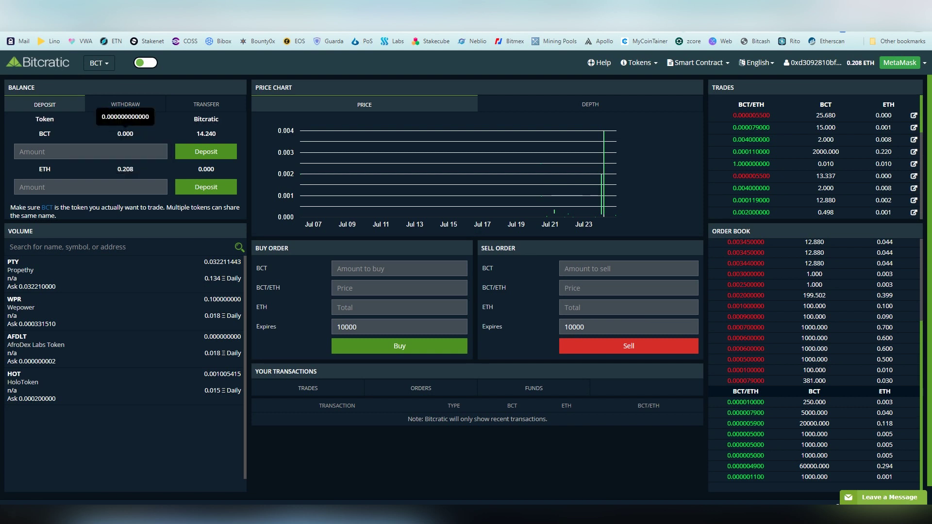
mouse_move(210, 134)
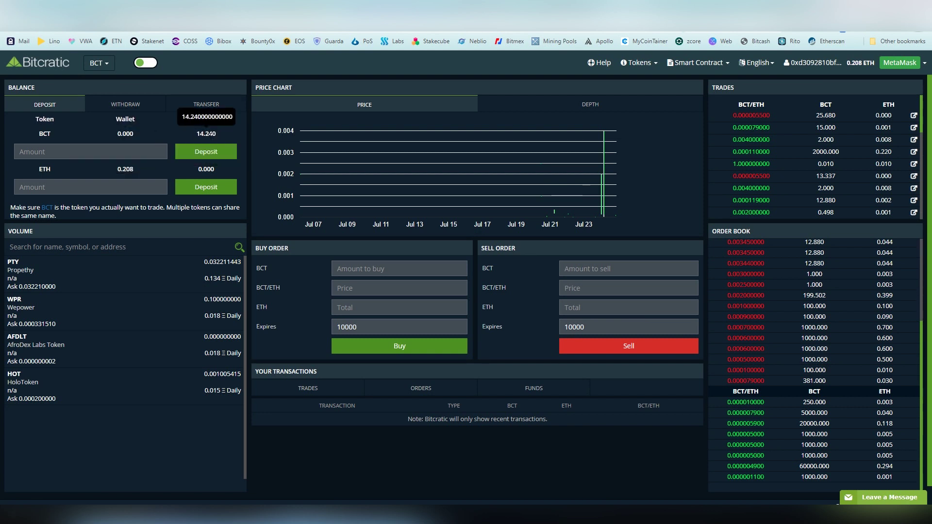
double_click(199, 135)
right_click(208, 132)
Copy the 14.240 balance and paste it as the sell order's amount to sell
left_click(223, 138)
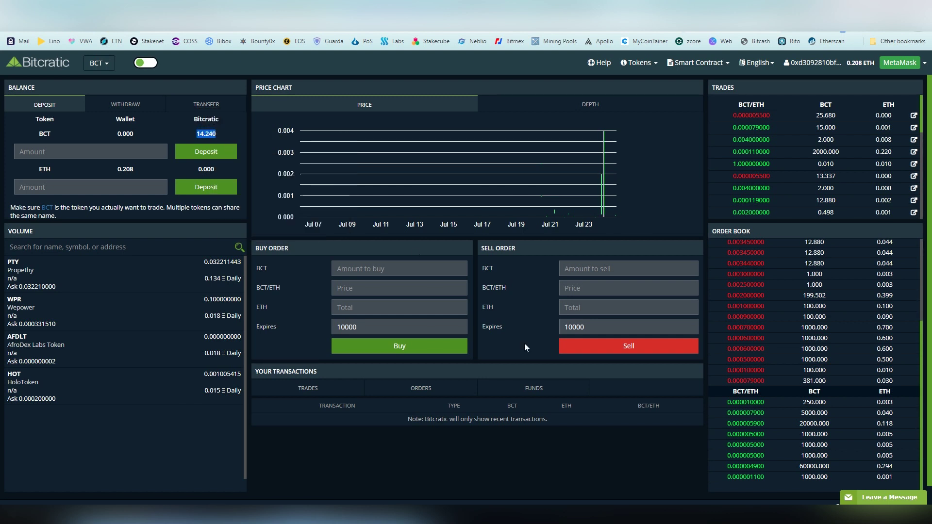
left_click(576, 268)
right_click(576, 268)
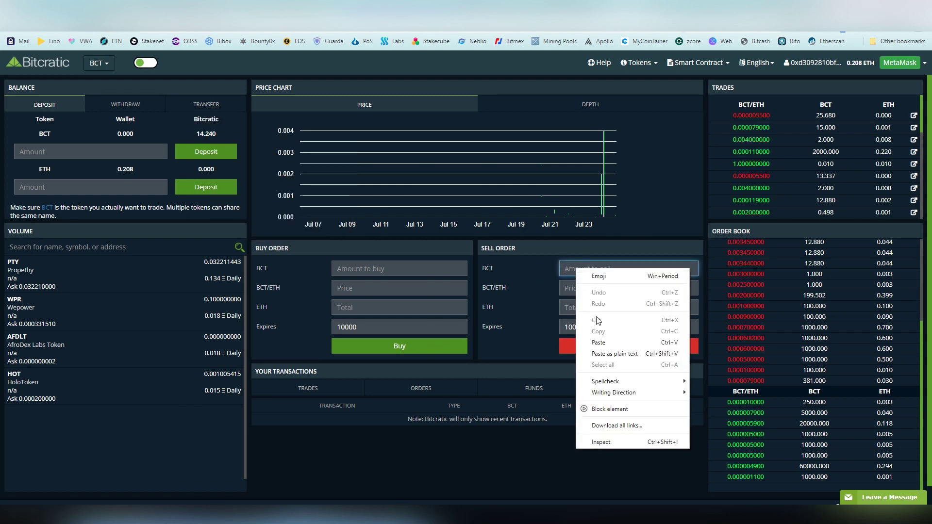
left_click(602, 341)
Copy the 0.000079000 price from the listed 381.000 BCT order
left_click(574, 288)
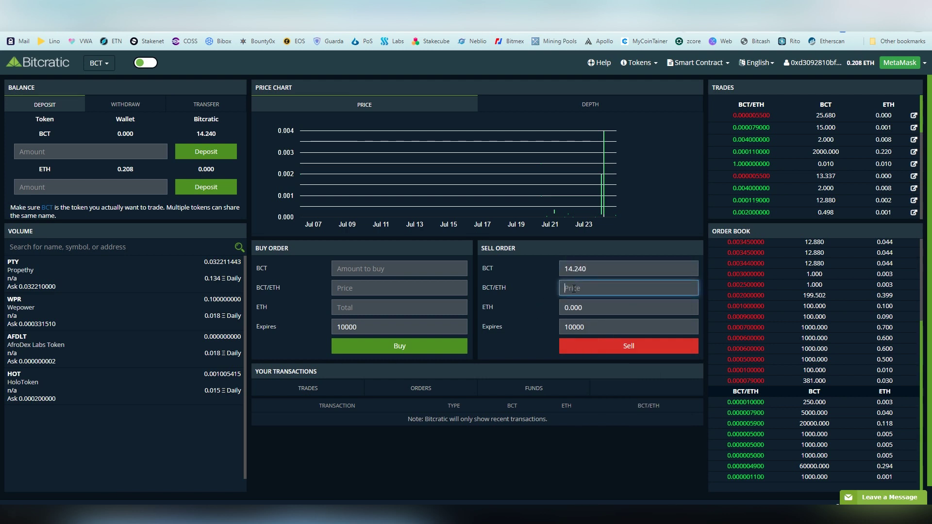
double_click(728, 381)
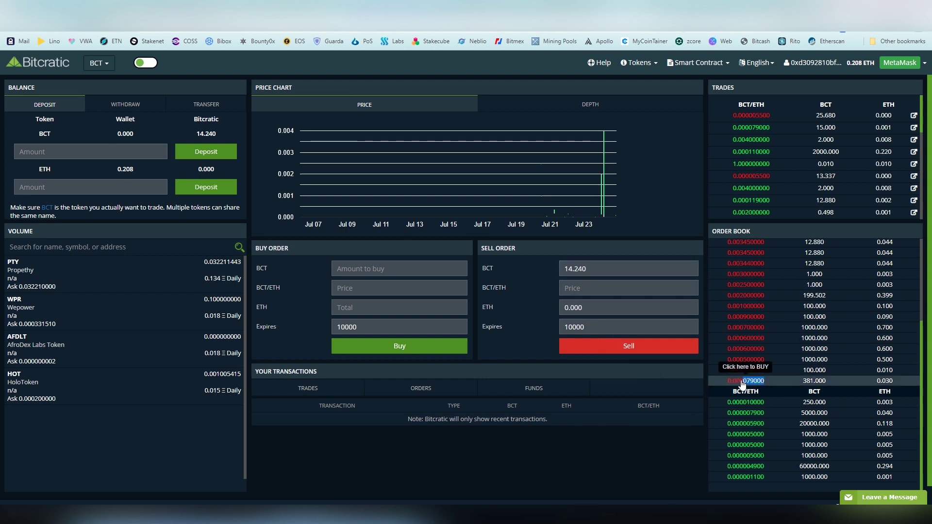
left_click(727, 382)
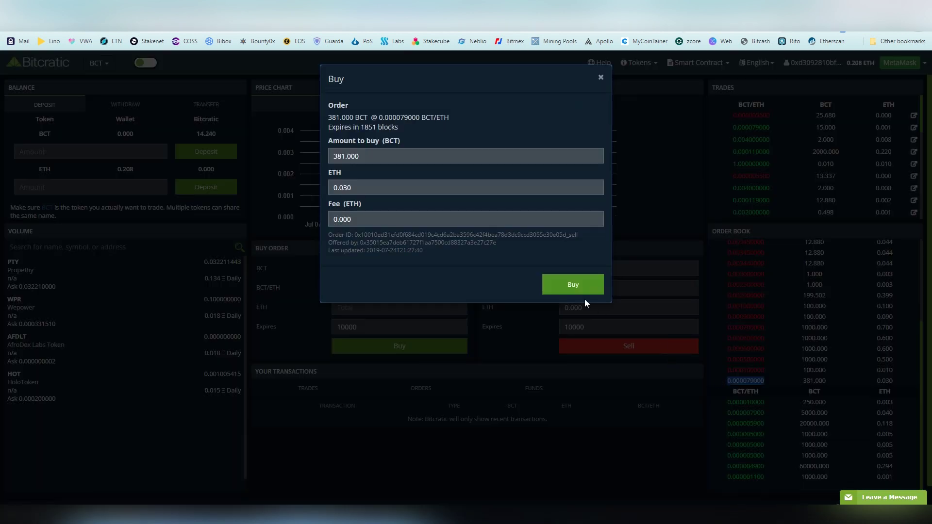
left_click_drag(379, 118, 418, 121)
Paste 0.000079000 as the sell price and edit it to 0.0003, giving a 0.004 ETH total
left_click(600, 78)
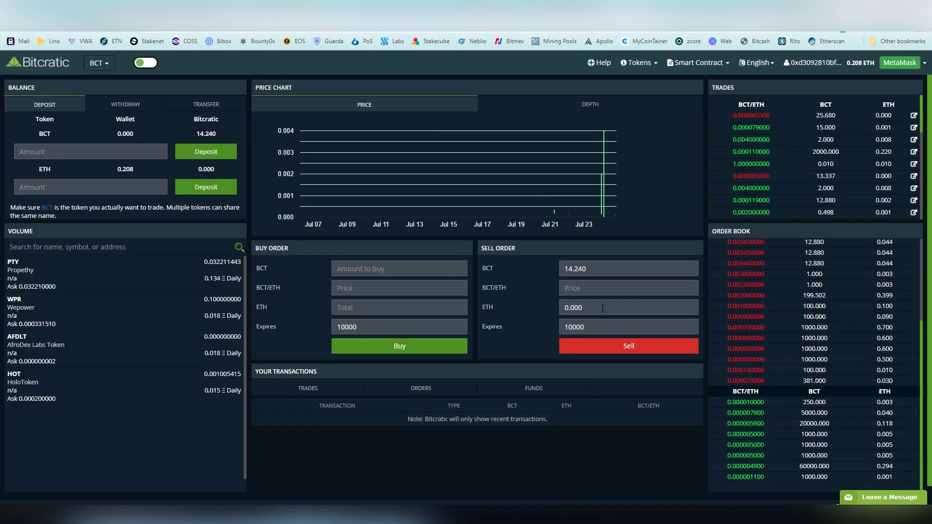
left_click(595, 290)
key("ctrl+v")
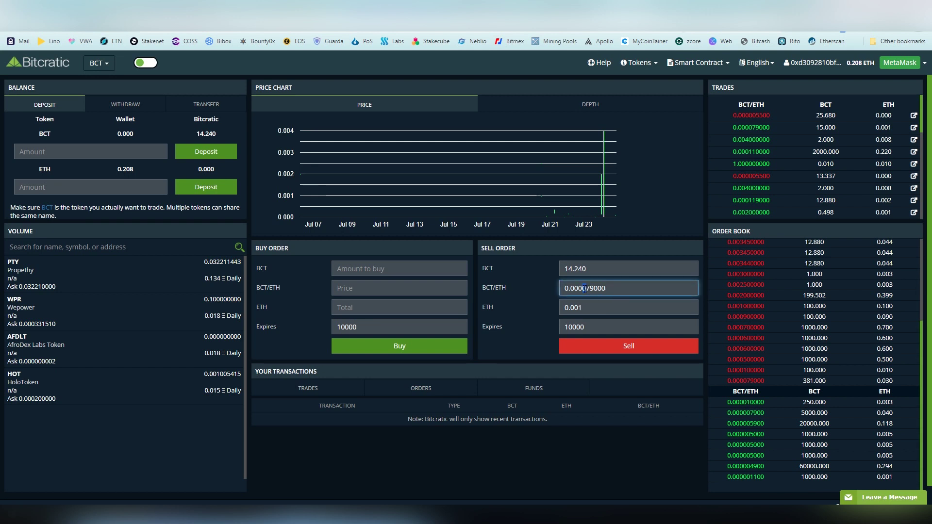
type("2")
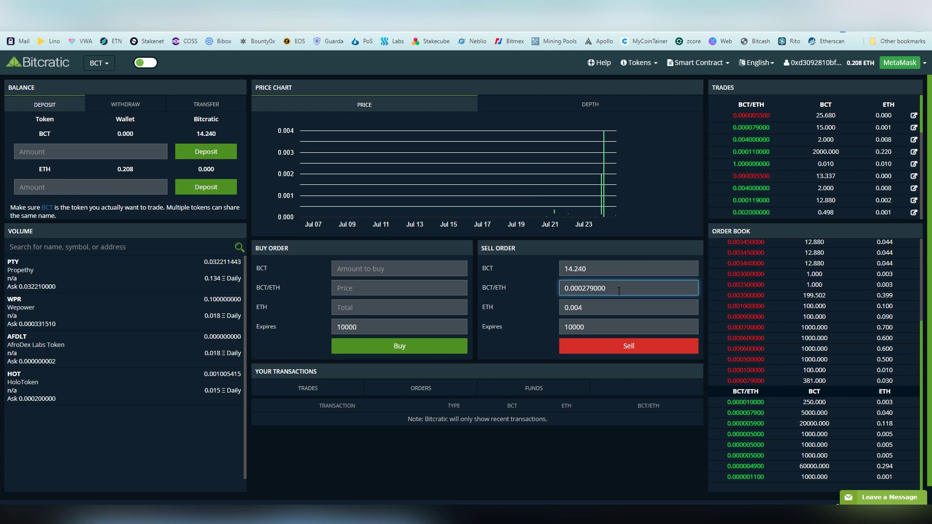
key("BackSpace")
type("3")
mouse_move(494, 329)
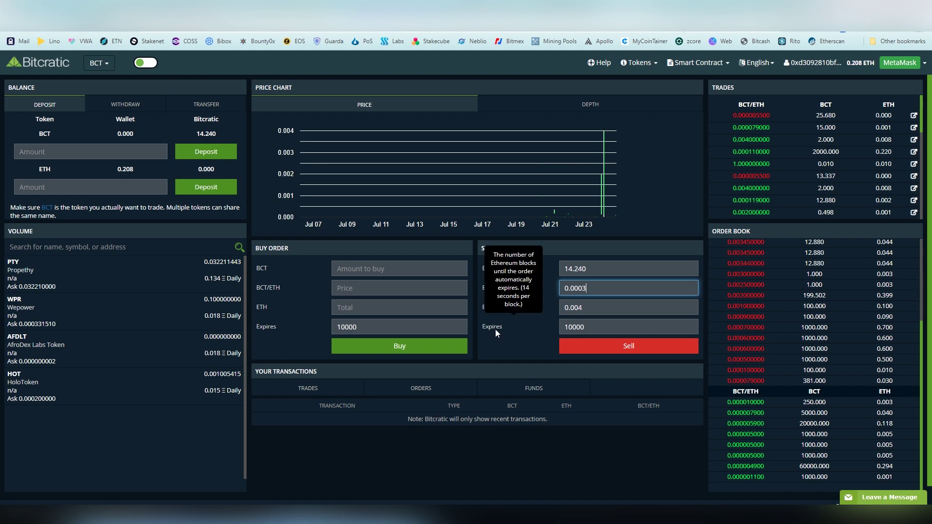
Change the sell order expiry from 10000 to 500000000 blocks
left_click(597, 322)
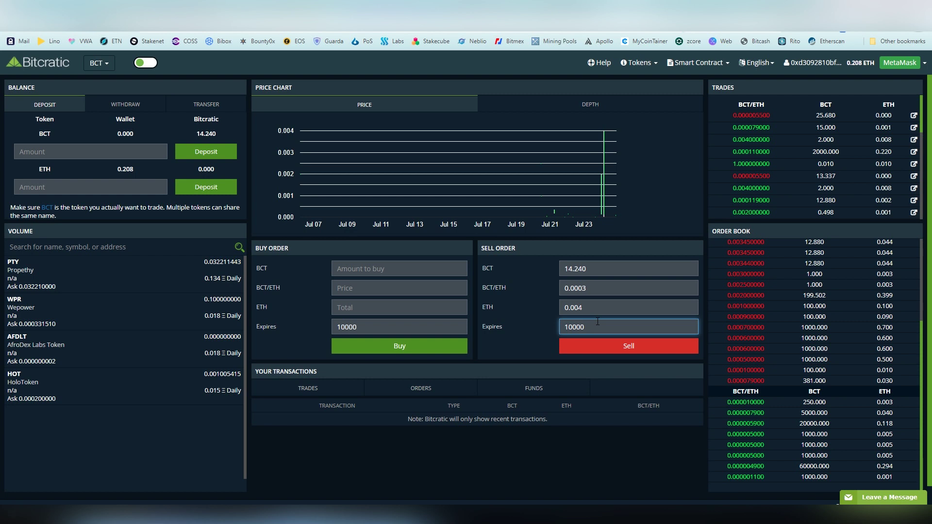
scroll(799, 272, "down", 1)
scroll(769, 362, "up", 3)
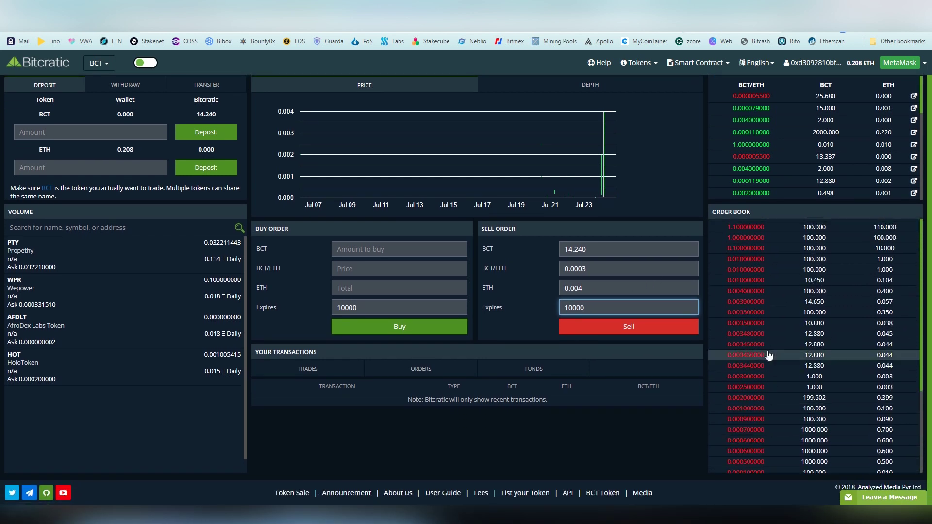
scroll(772, 350, "down", 1)
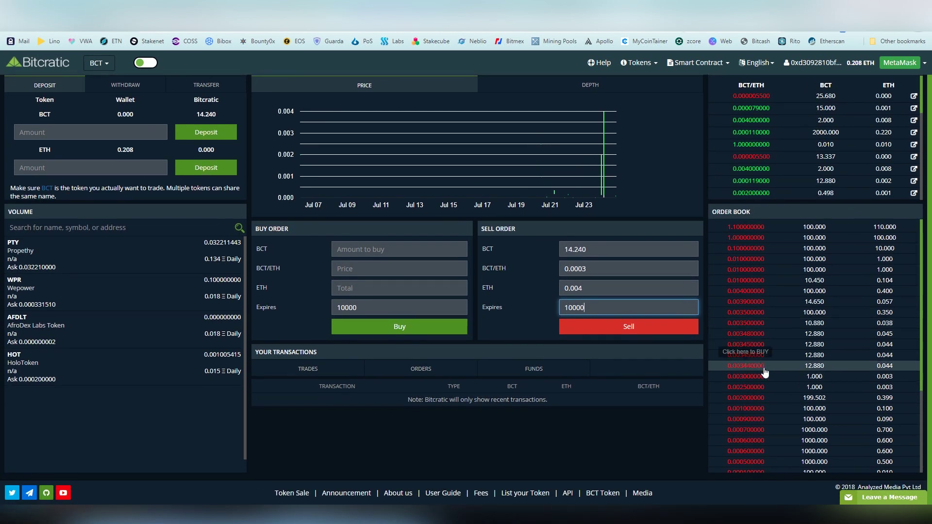
scroll(734, 430, "up", 1)
scroll(734, 430, "down", 1)
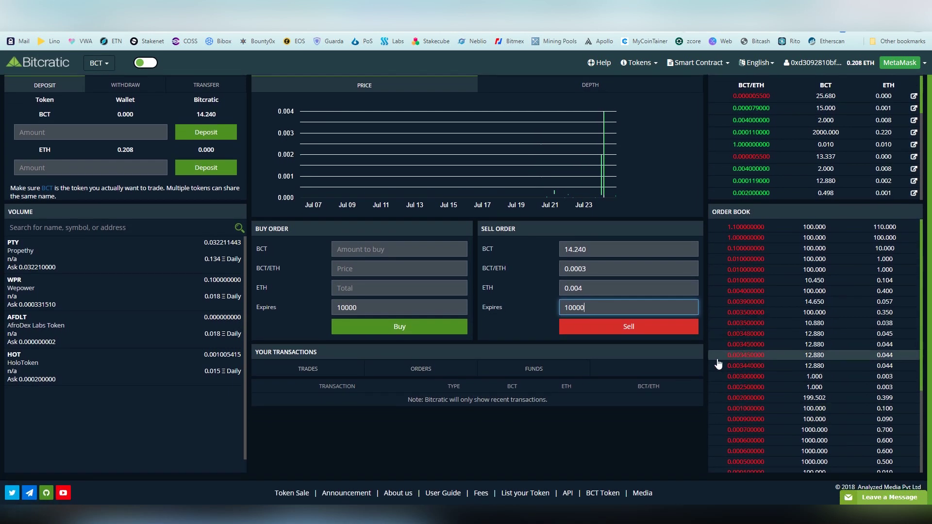
scroll(722, 377, "up", 1)
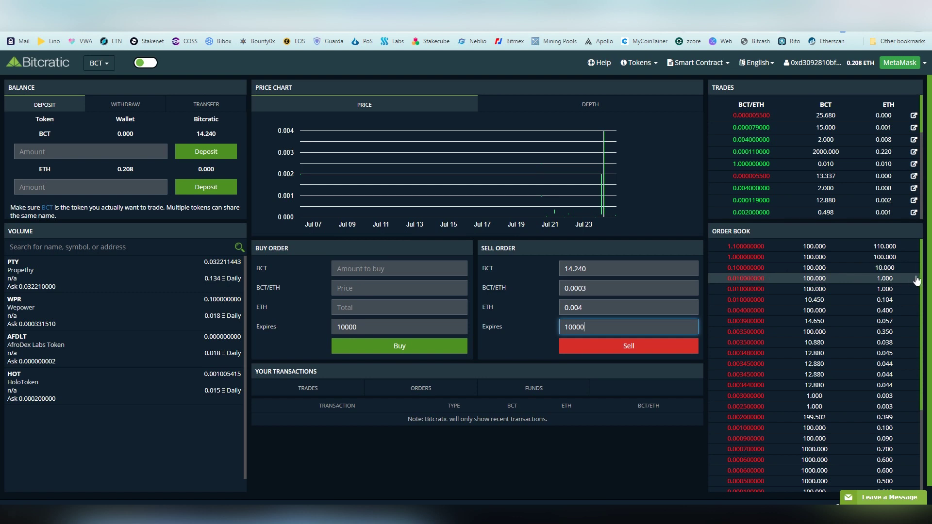
scroll(924, 278, "down", 3)
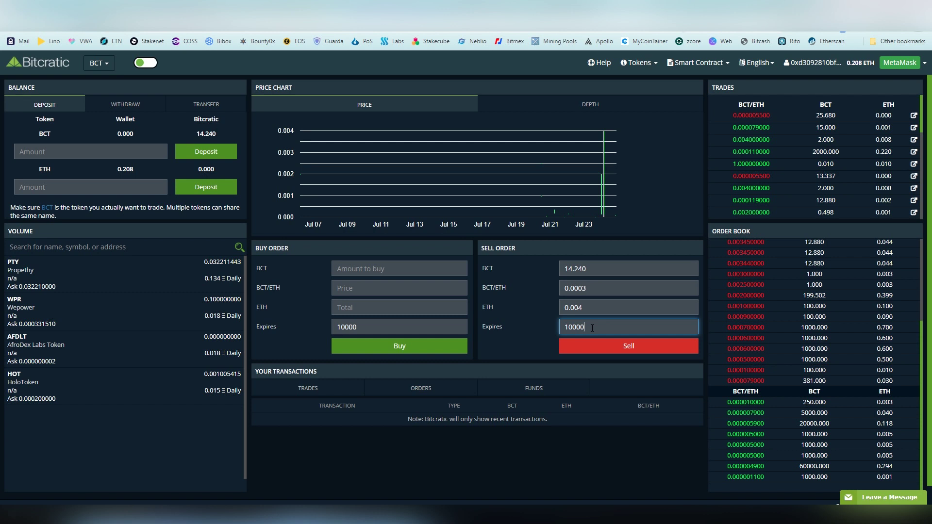
type("000000")
left_click(563, 328)
key("Delete")
type("5")
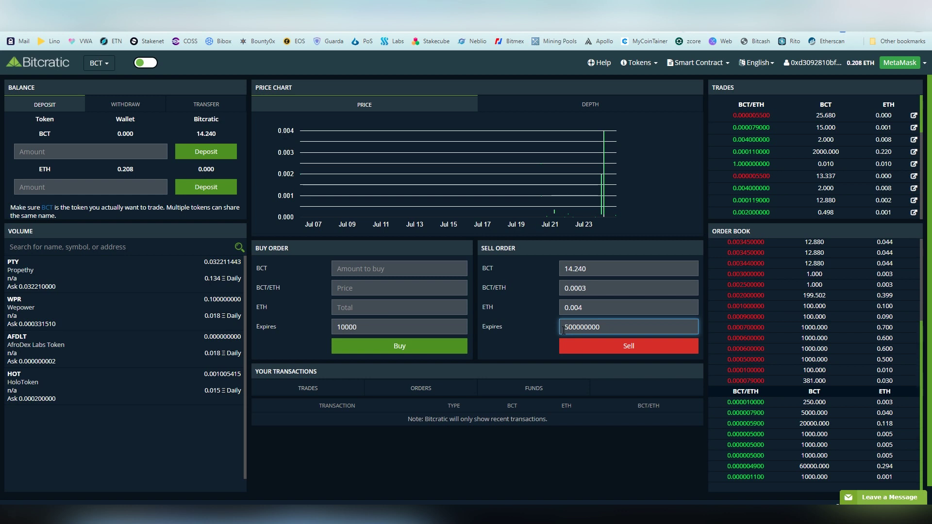
Submit the 14.240 BCT sell order at 0.0003 and sign the MetaMask signature request
left_click(573, 346)
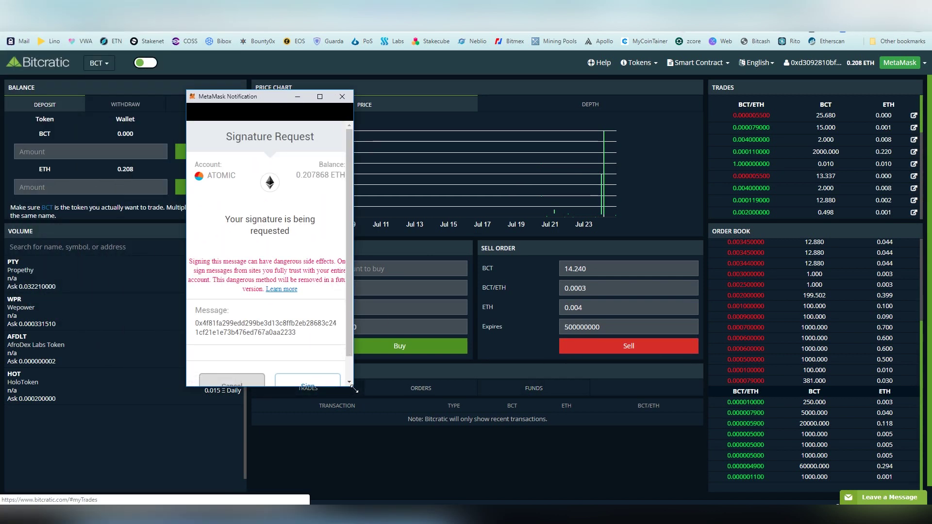
left_click_drag(362, 397, 436, 452)
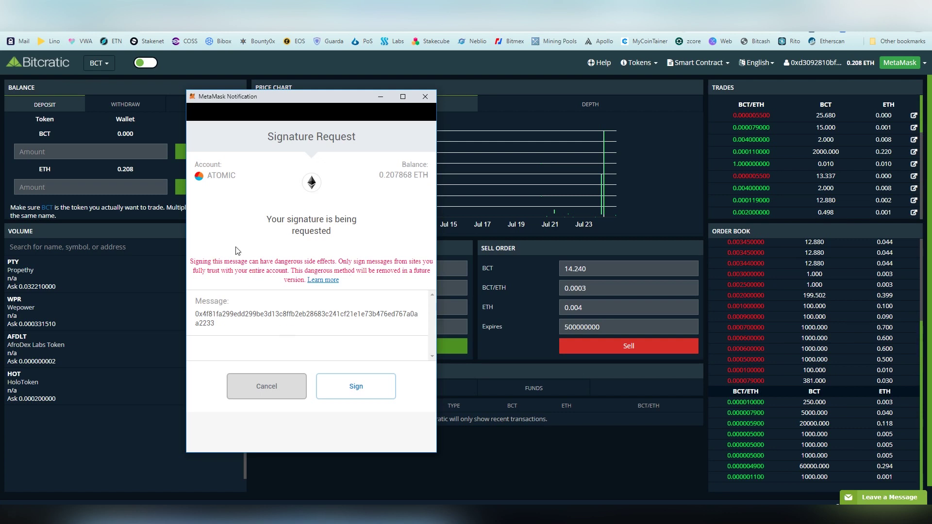
left_click_drag(297, 99, 366, 123)
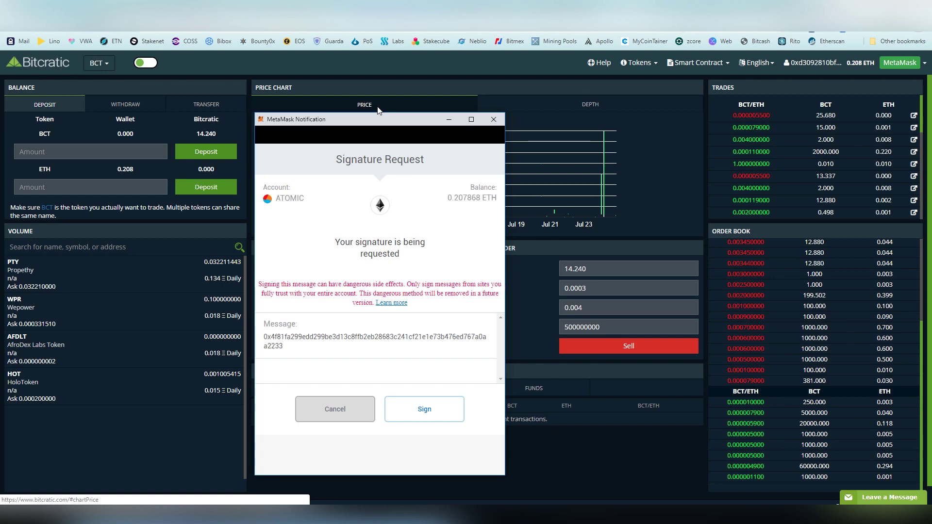
left_click(434, 413)
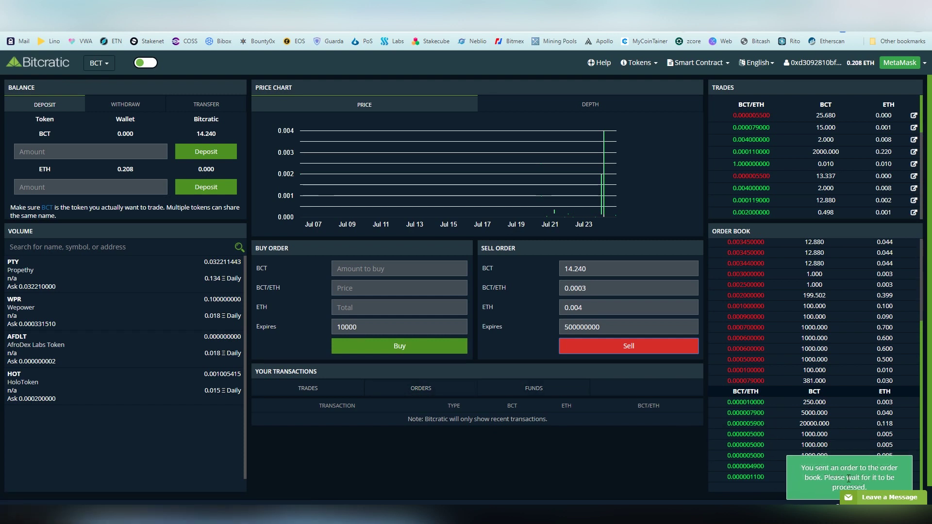
Browse the Trades, Orders and Funds tabs under Your Transactions
left_click(421, 391)
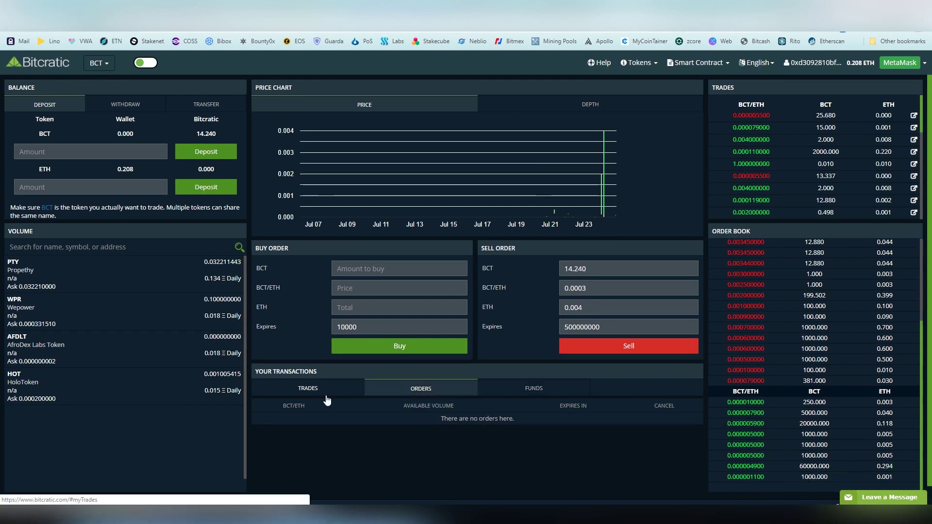
left_click(322, 391)
left_click(436, 392)
left_click(525, 393)
left_click(427, 390)
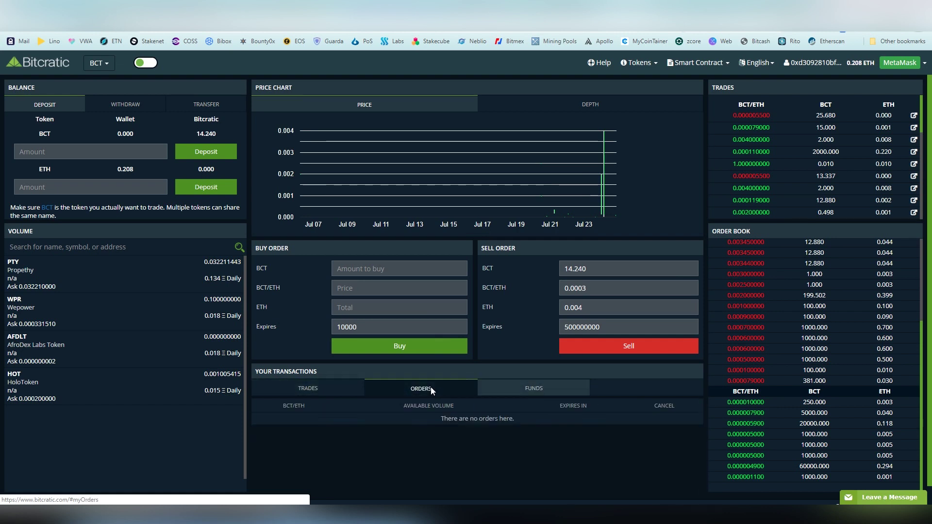
Reload the page, recheck orders and the funds deposit, and settle on the empty Trades list
key("F5")
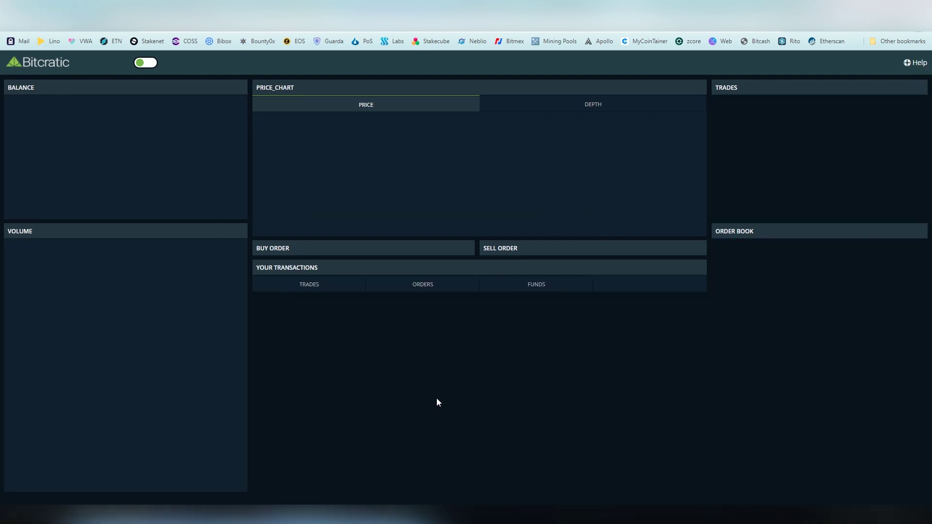
left_click(418, 391)
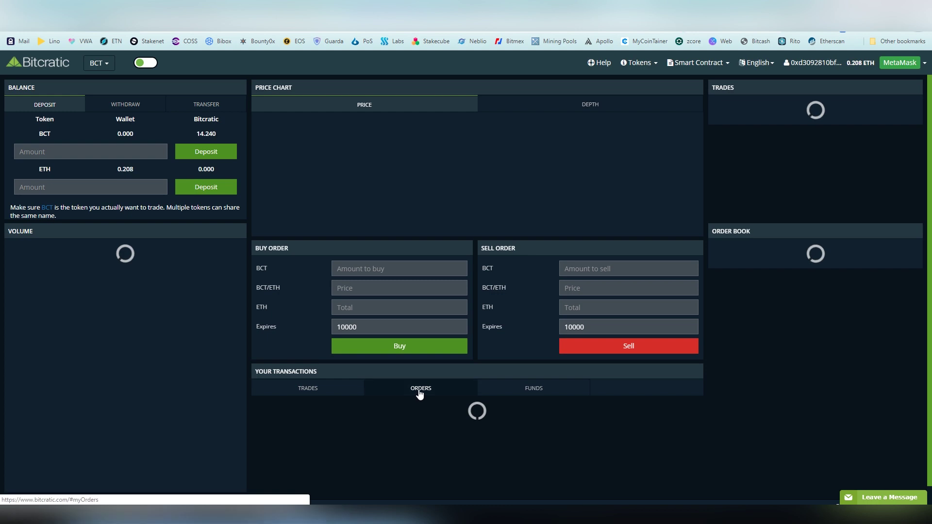
left_click(421, 392)
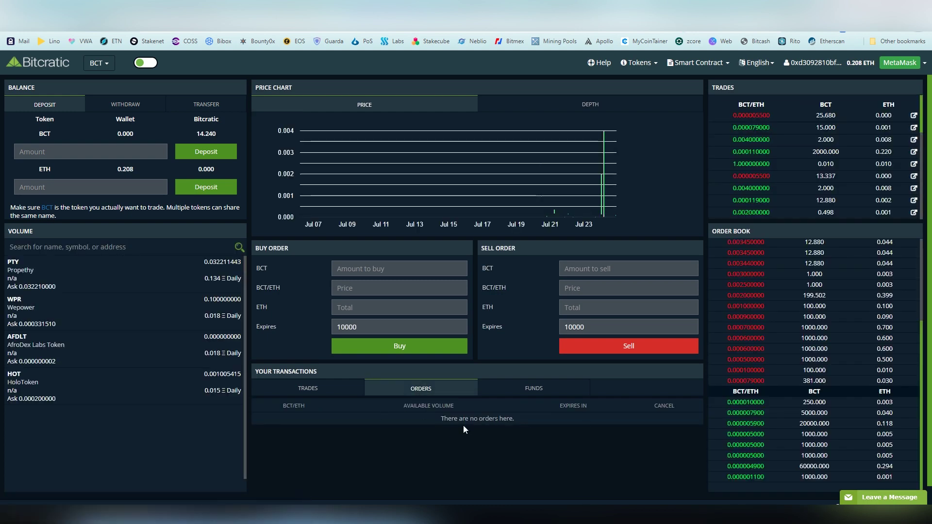
left_click(326, 391)
left_click(421, 391)
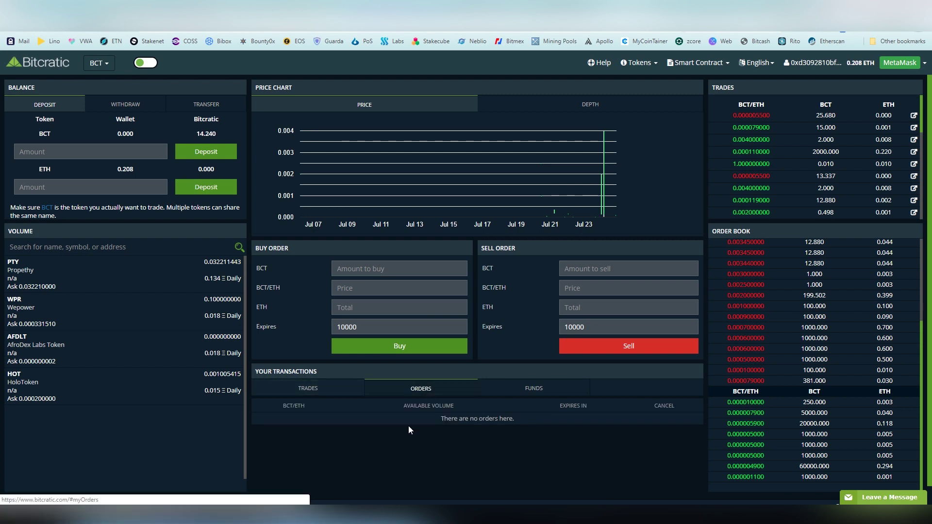
left_click(507, 392)
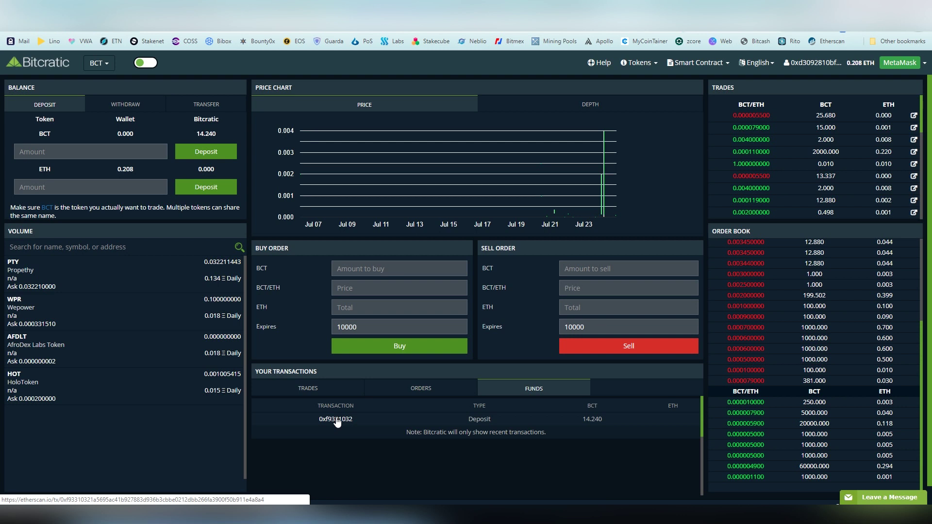
left_click(330, 392)
scroll(299, 433, "down", 1)
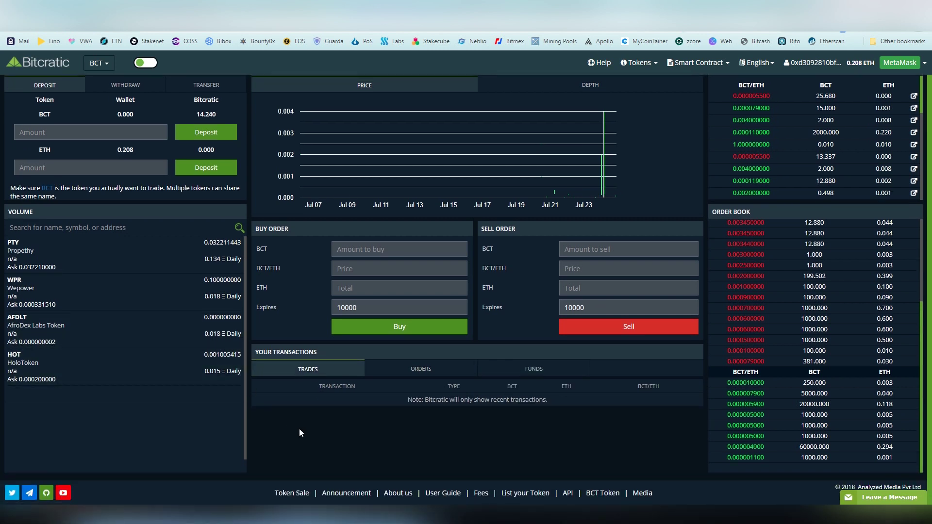
left_click(291, 492)
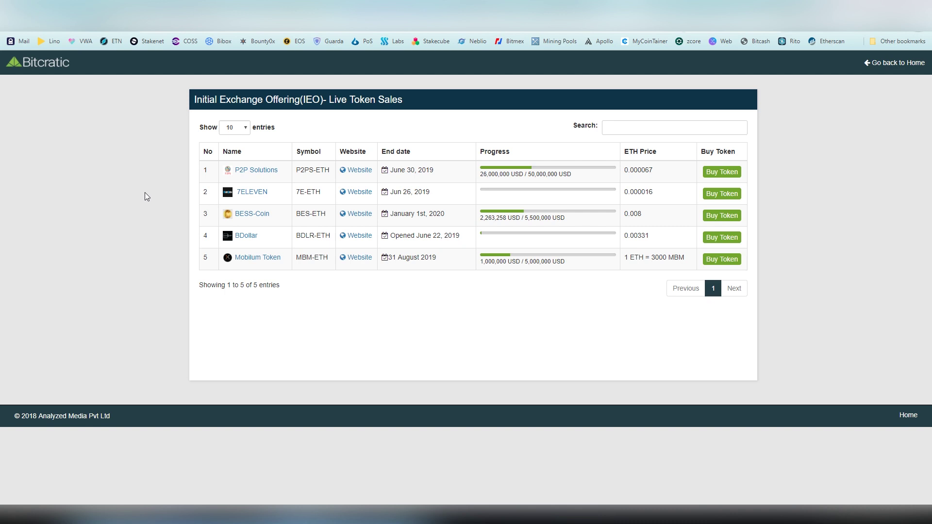
left_click(13, 31)
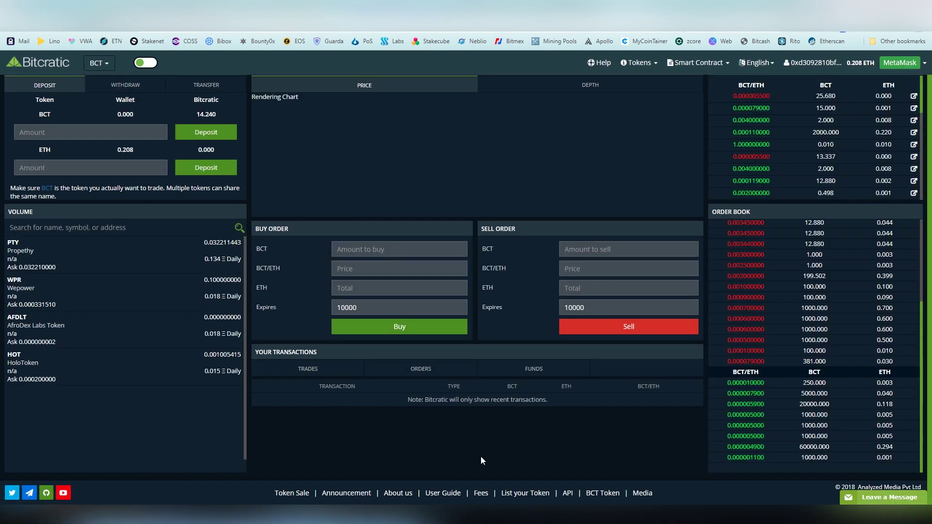
left_click(514, 499)
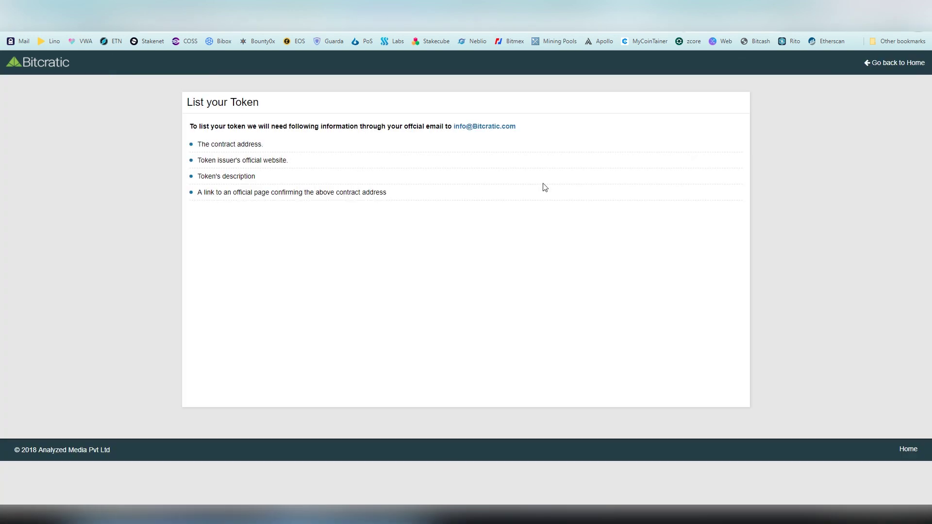
left_click(13, 31)
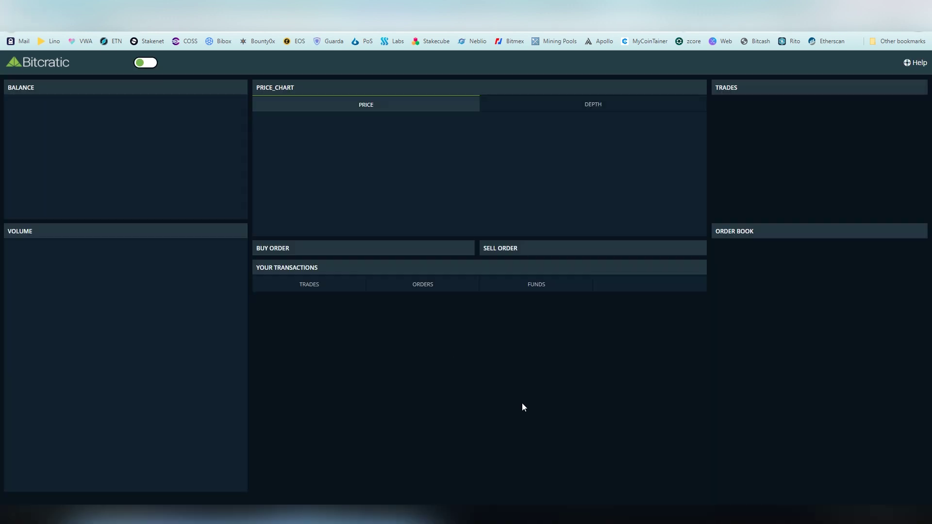
left_click(443, 492)
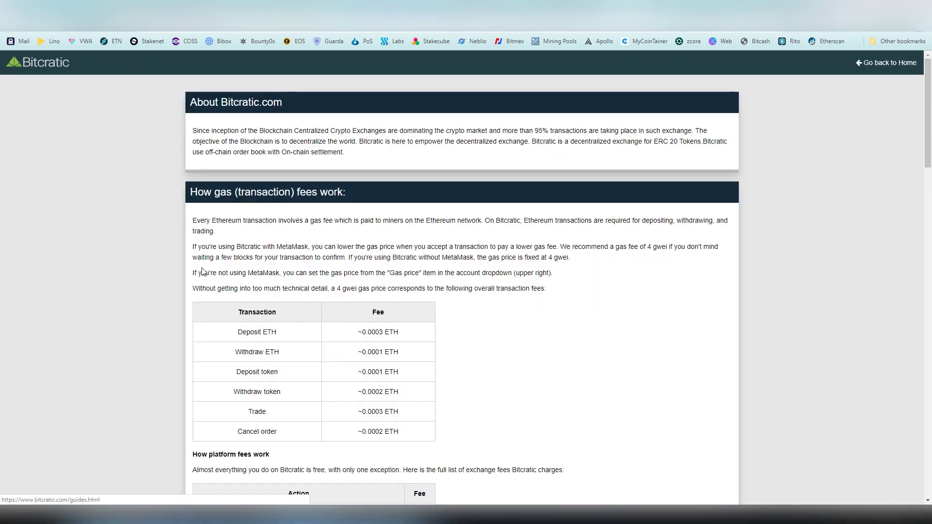
scroll(145, 214, "down", 2)
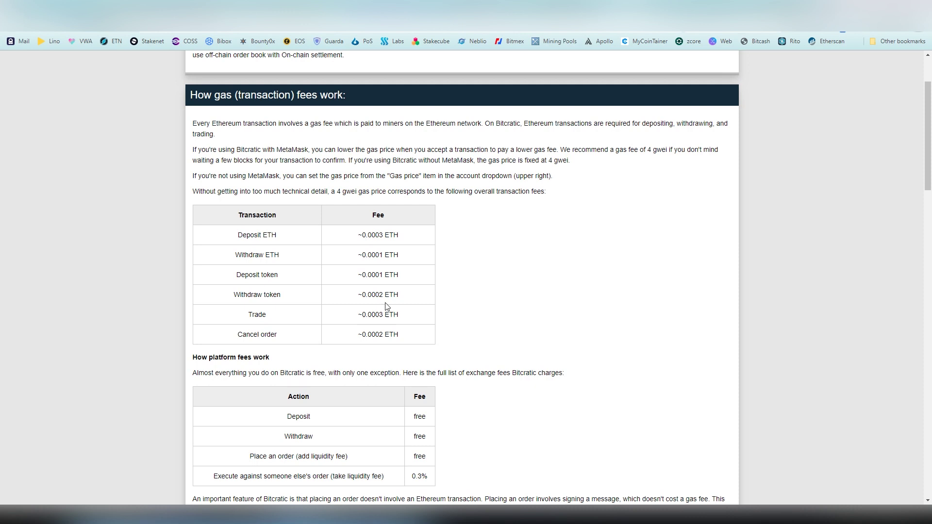
scroll(341, 253, "down", 2)
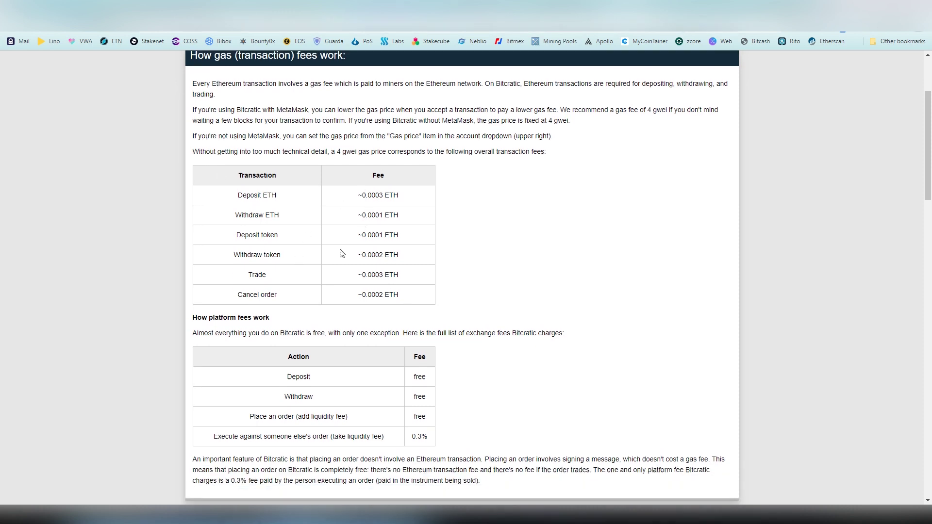
scroll(356, 245, "down", 2)
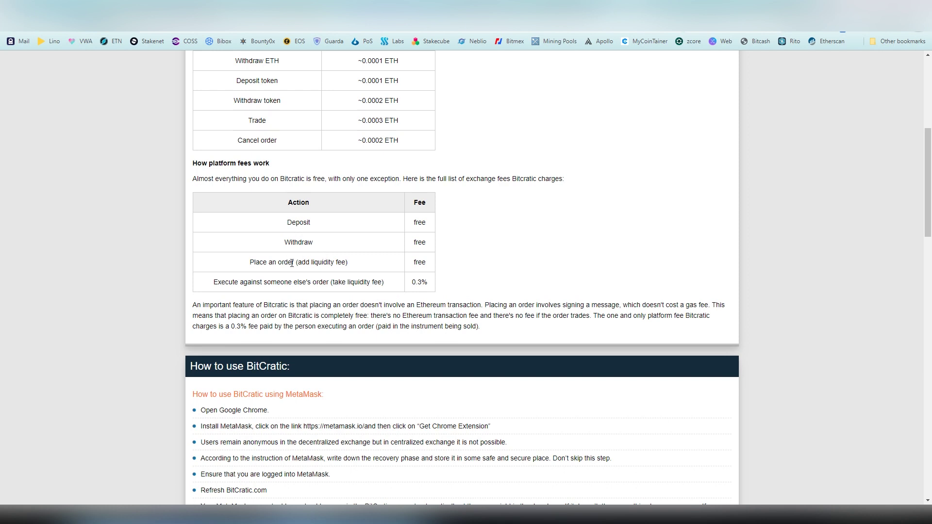
left_click_drag(268, 262, 422, 281)
left_click(424, 283)
double_click(425, 283)
left_click(425, 282)
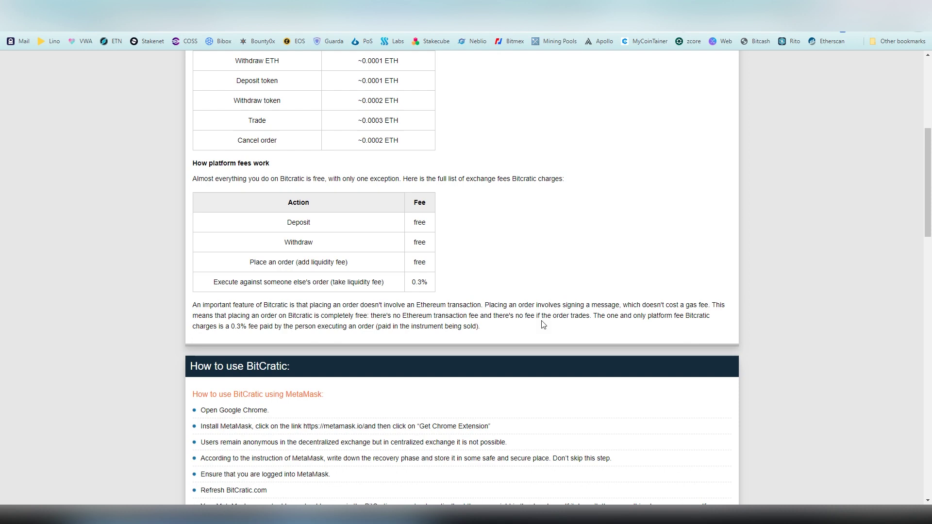
scroll(383, 245, "down", 3)
scroll(283, 254, "down", 2)
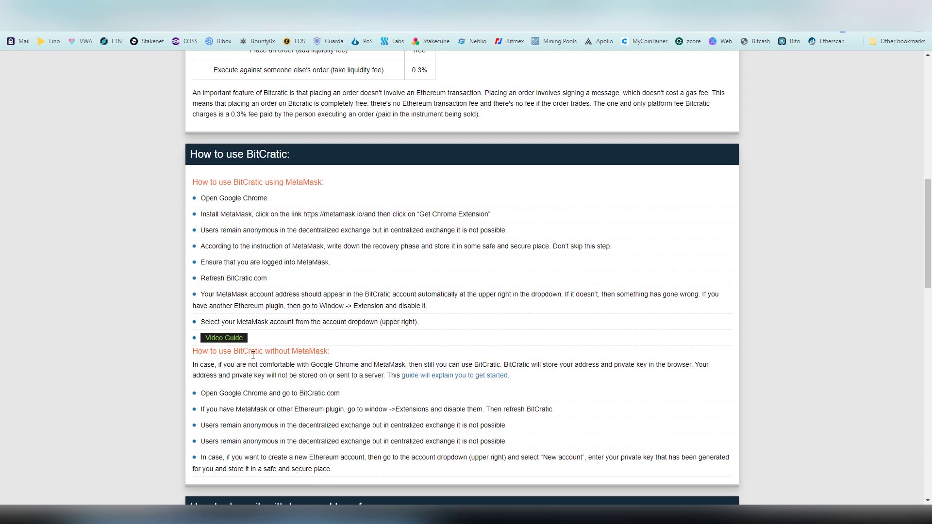
scroll(180, 294, "down", 10)
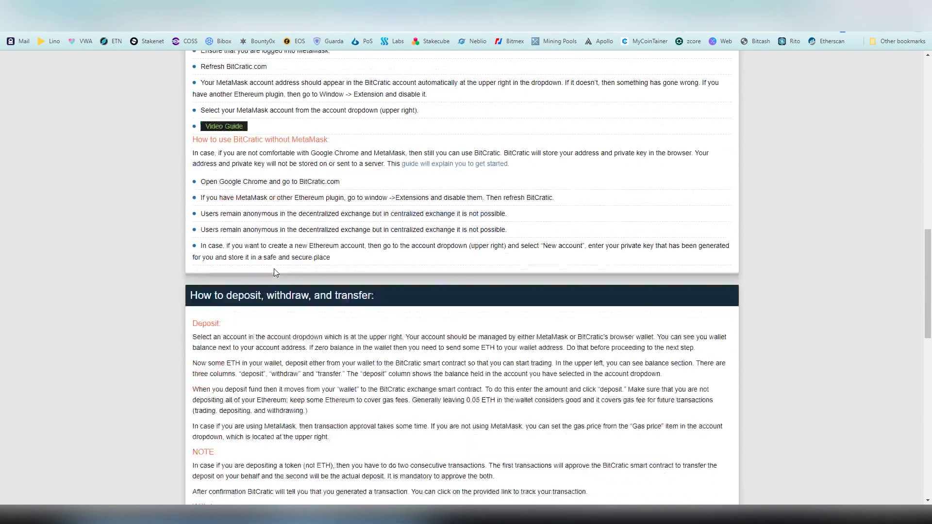
scroll(178, 294, "down", 7)
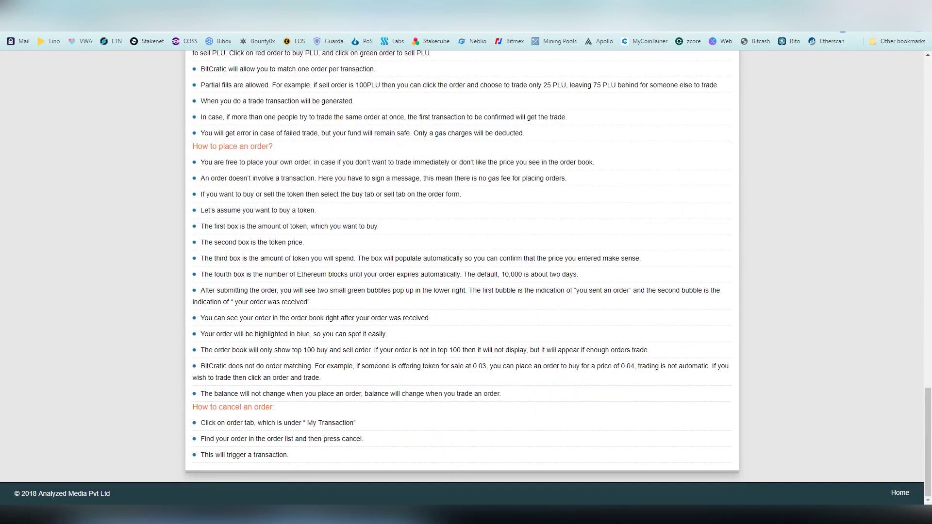
left_click(9, 30)
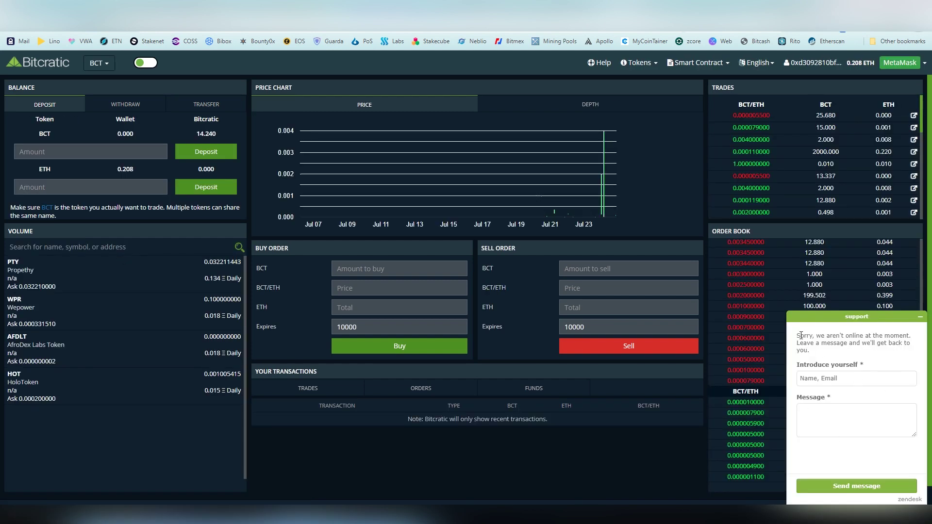
mouse_move(797, 335)
left_mouse_down()
mouse_move(838, 354)
mouse_move(796, 335)
left_mouse_up()
left_click(828, 353)
left_click(835, 352)
left_click(727, 64)
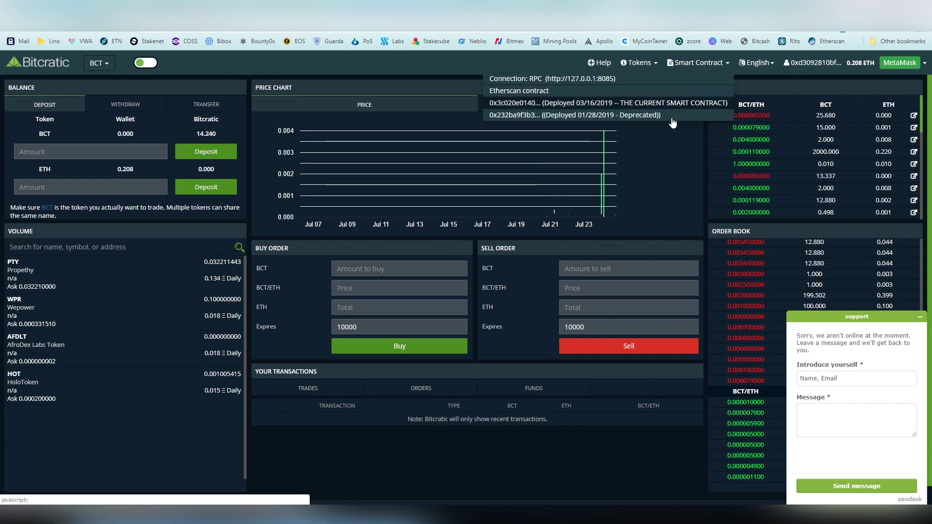
left_click(648, 67)
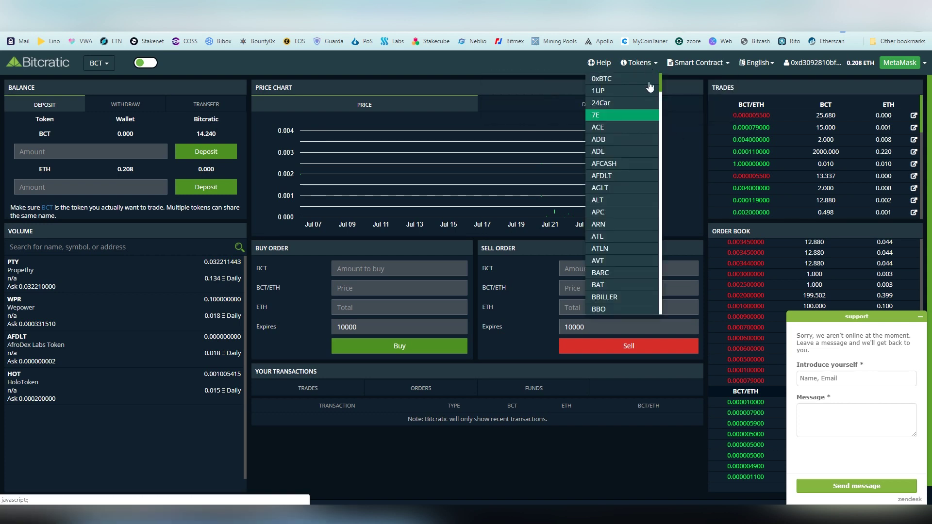
scroll(649, 144, "down", 3)
scroll(648, 144, "down", 5)
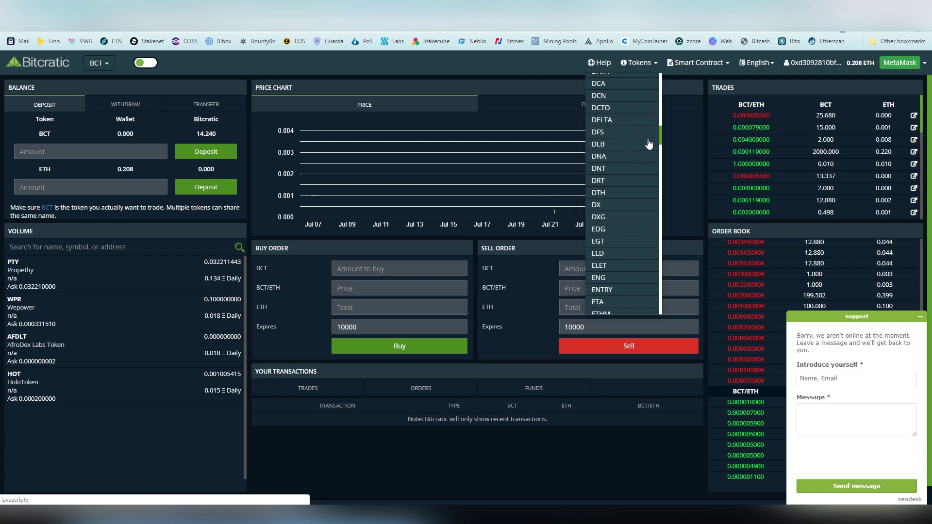
left_click(549, 66)
left_click(773, 64)
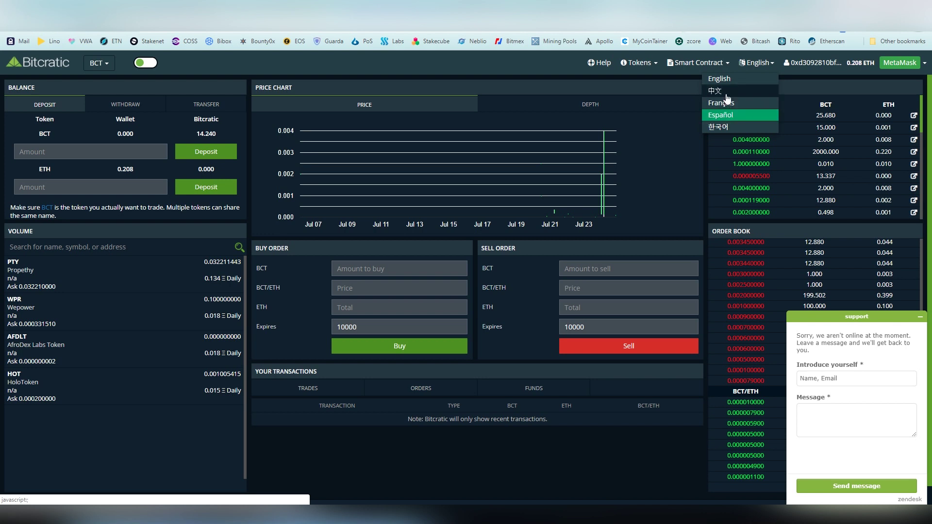
left_click(769, 65)
Minimize the support chat, skim the API documentation, then open the BCT Token page
scroll(820, 75, "down", 1)
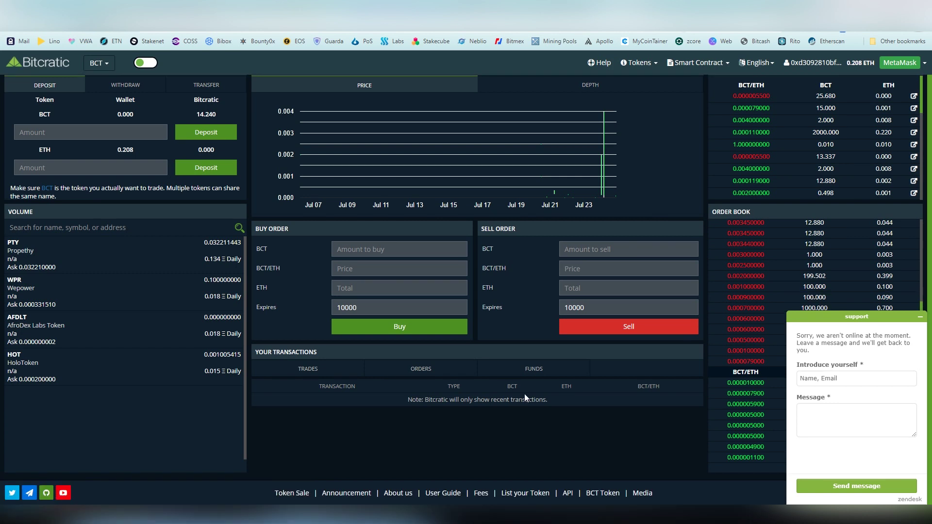
left_click(920, 316)
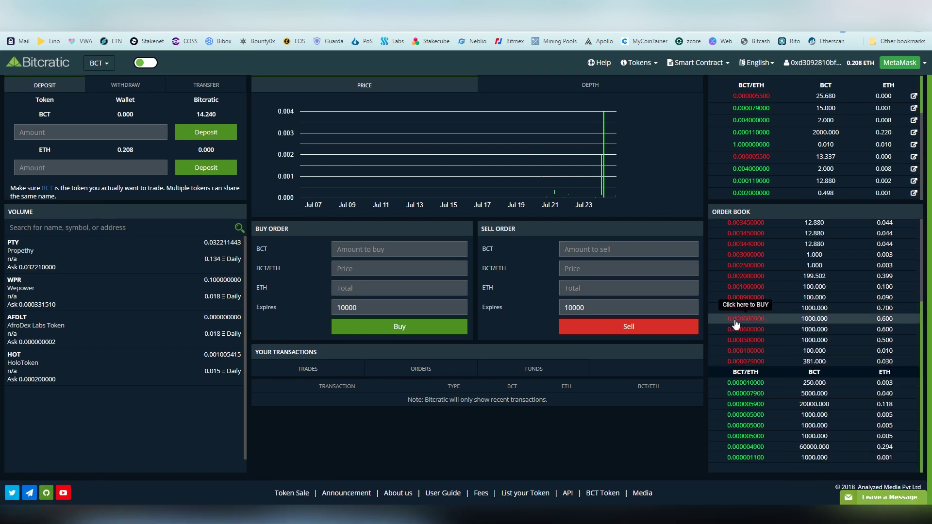
left_click(567, 493)
scroll(187, 215, "down", 3)
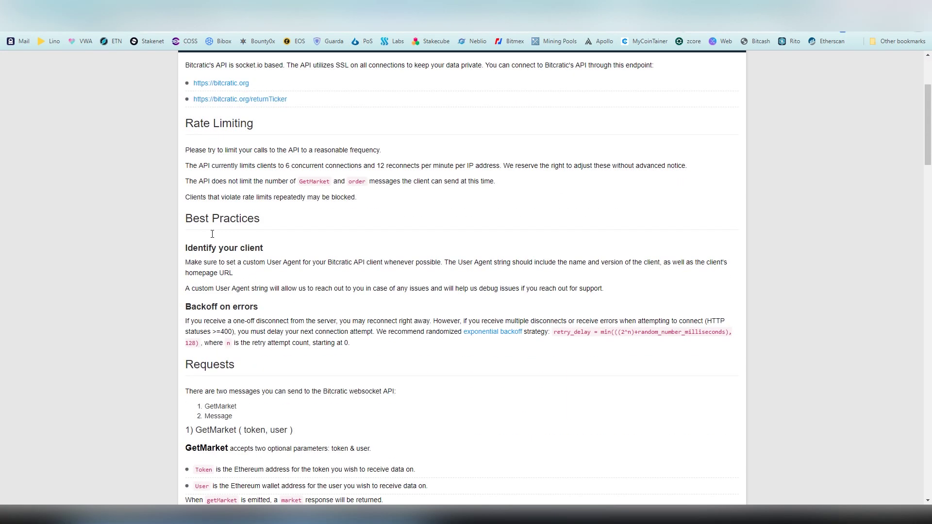
scroll(186, 218, "down", 3)
scroll(186, 218, "down", 7)
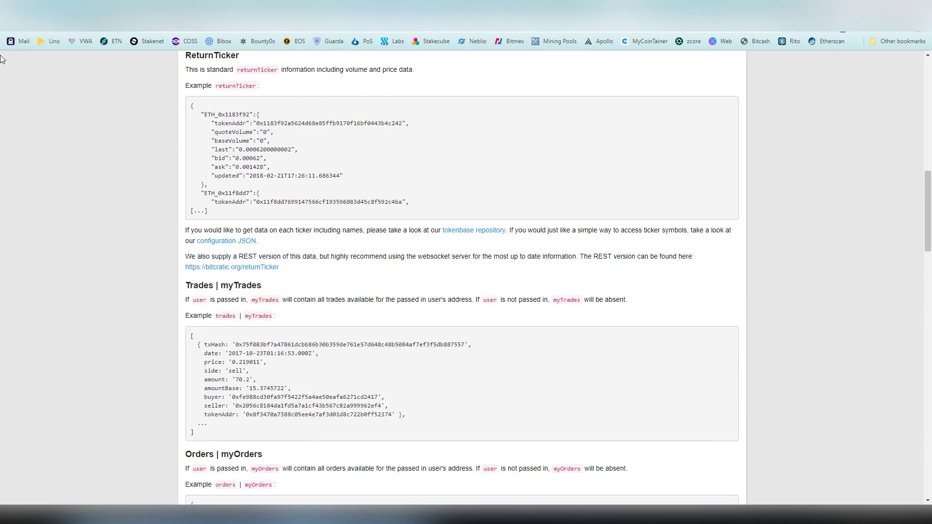
left_click(11, 30)
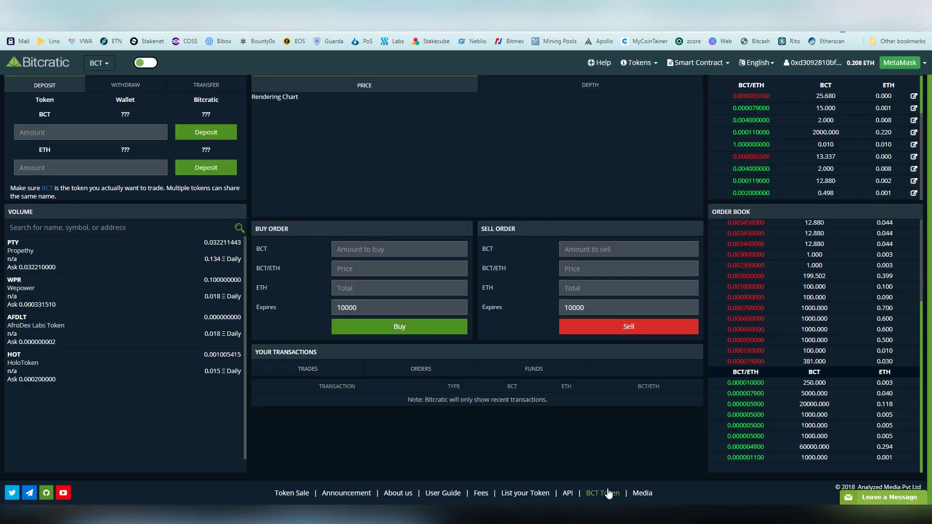
left_click(602, 497)
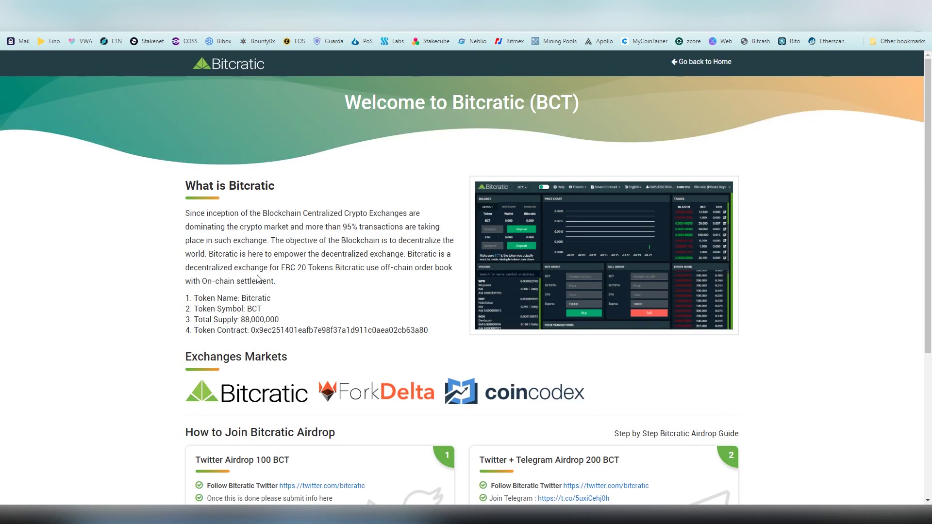
Go back from the BCT token page to the Bitcratic exchange dashboard
left_click(12, 32)
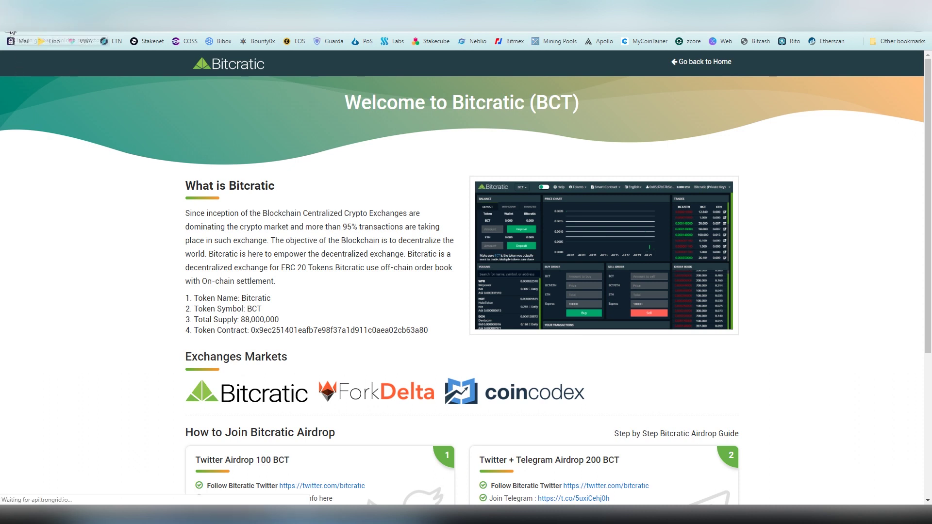